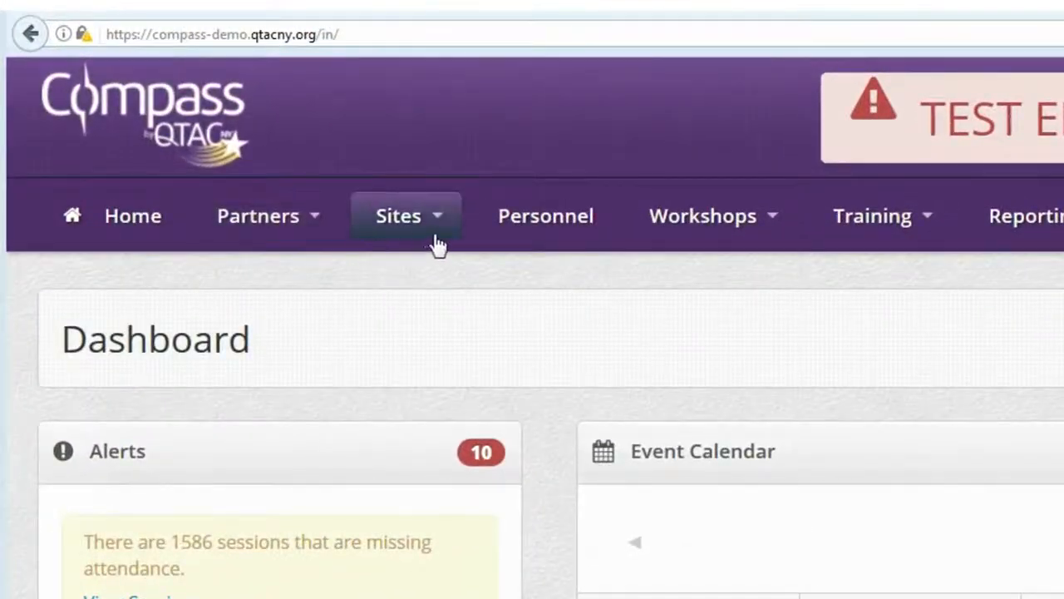
Open the list of implementation sites and start adding a new implementation site
{"action": "left_click", "coordinate": [438, 244]}
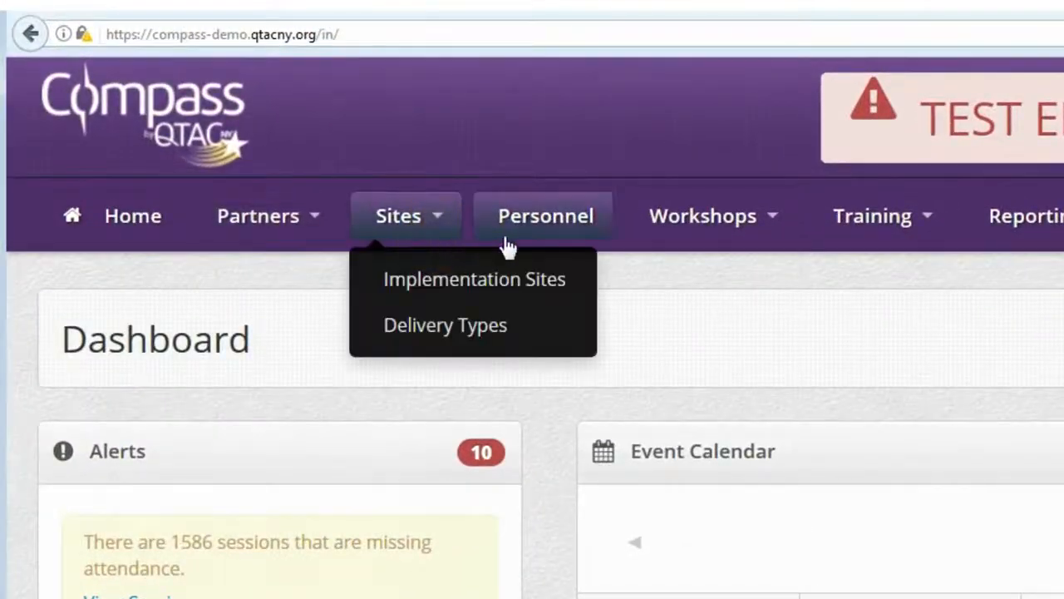
{"action": "left_click", "coordinate": [580, 278]}
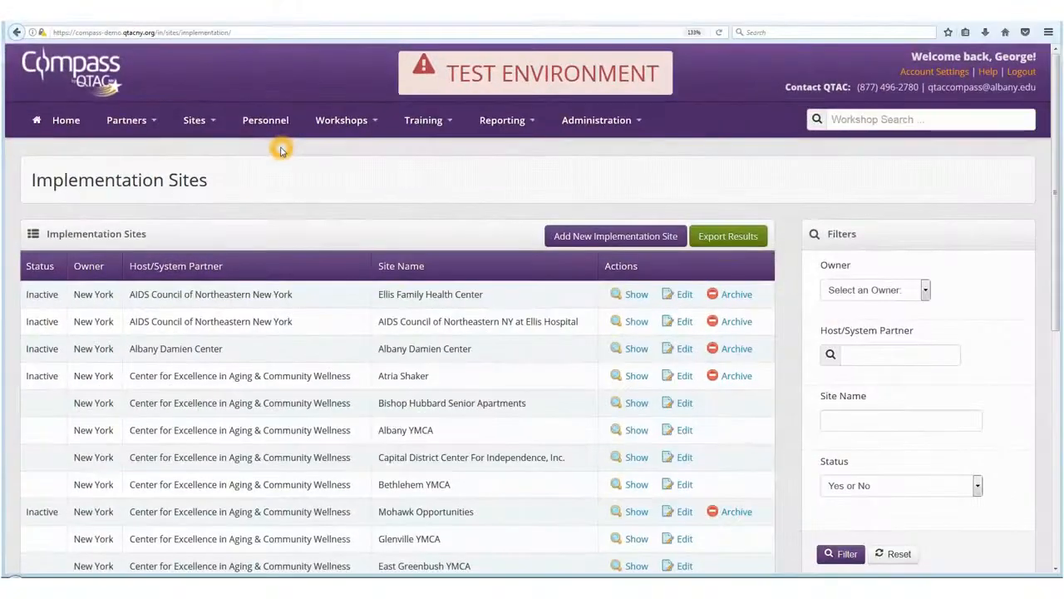
{"action": "left_click", "coordinate": [622, 236]}
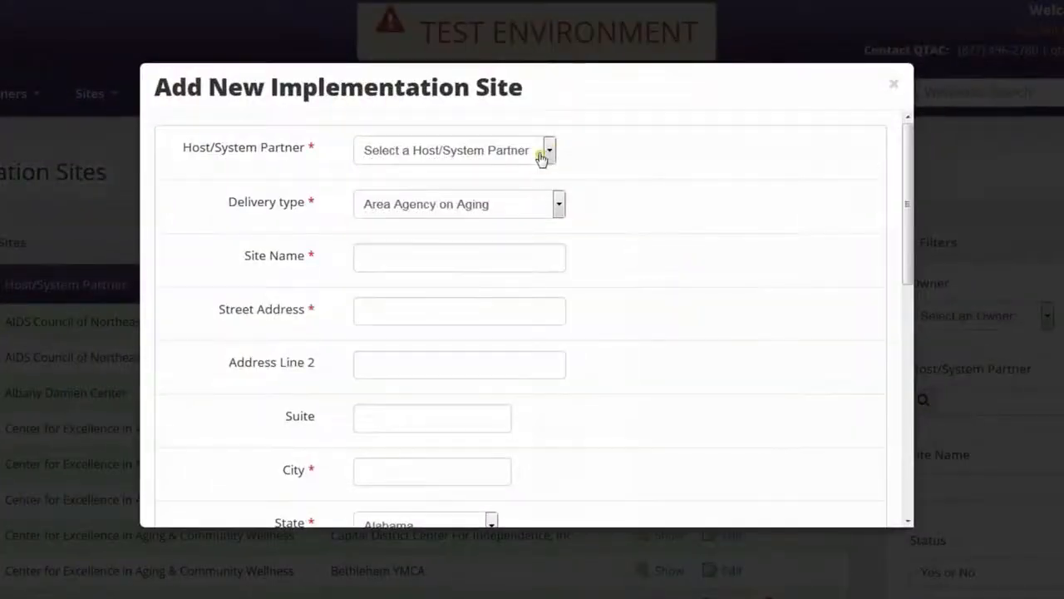
Assign the host partner (New York) Center for Excellence in Aging & Community Wellness, name the site Times Union Center, and enter its street address
{"action": "left_click", "coordinate": [541, 158]}
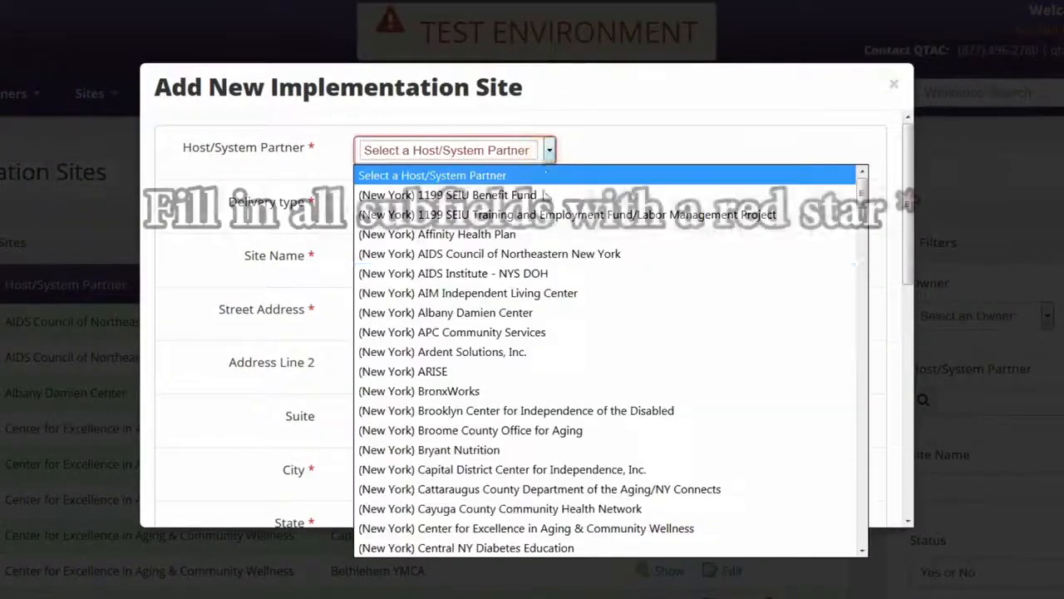
{"action": "left_click", "coordinate": [495, 529]}
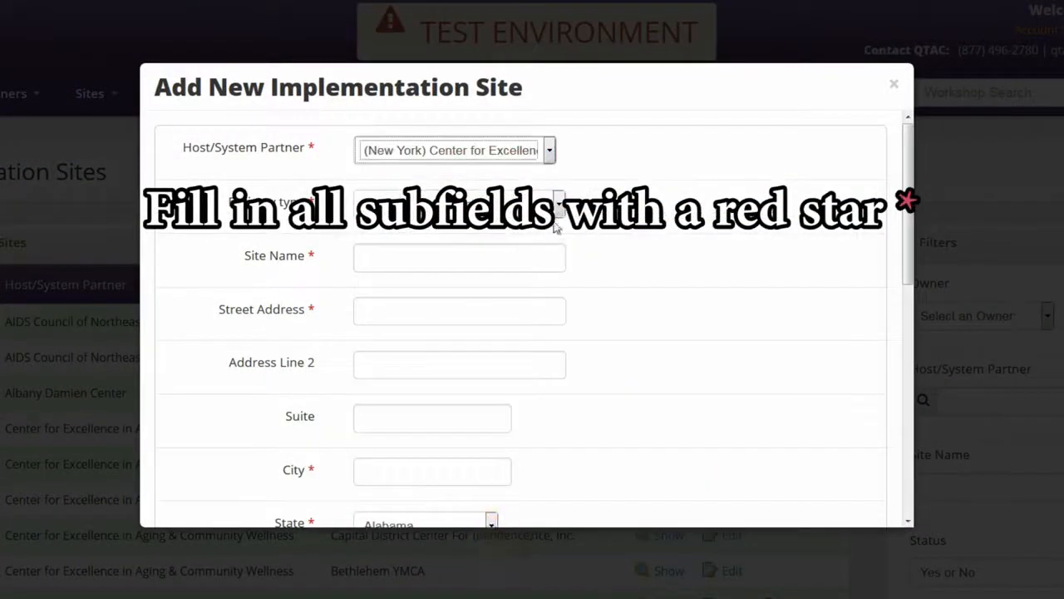
{"action": "left_click", "coordinate": [515, 251]}
{"action": "type", "text": "Times Union"}
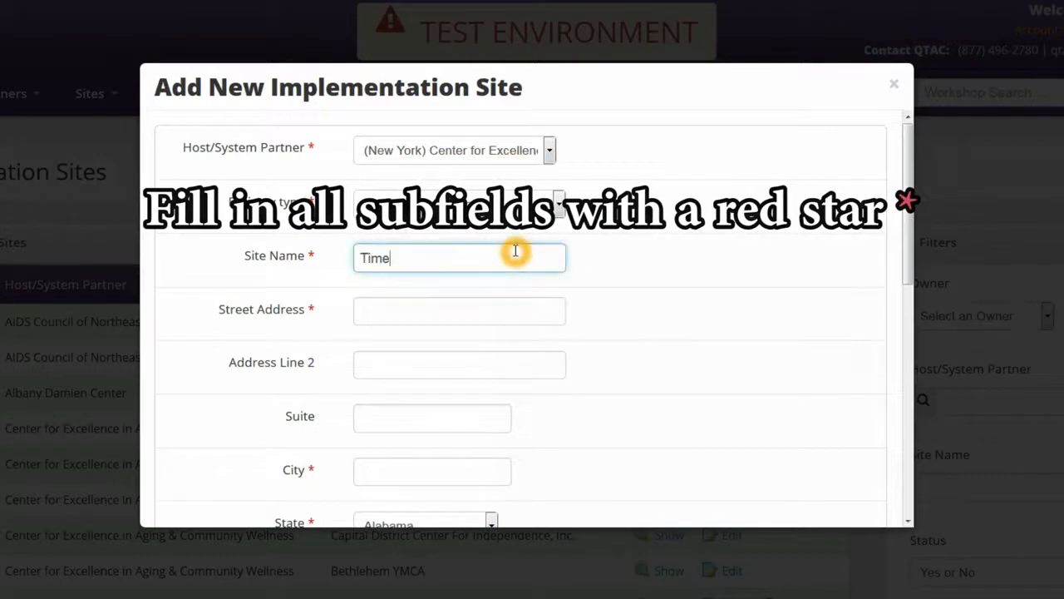
{"action": "type", "text": " Center"}
{"action": "key", "text": "Tab"}
{"action": "type", "text": "000 Just Kidding"}
Set the site's city to Albany and state to New York, and fill in the zip code
{"action": "scroll", "coordinate": [697, 256], "scroll_direction": "down", "scroll_amount": 1}
{"action": "scroll", "coordinate": [437, 364], "scroll_direction": "down", "scroll_amount": 3}
{"action": "left_click", "coordinate": [426, 273]}
{"action": "type", "text": "Alb"}
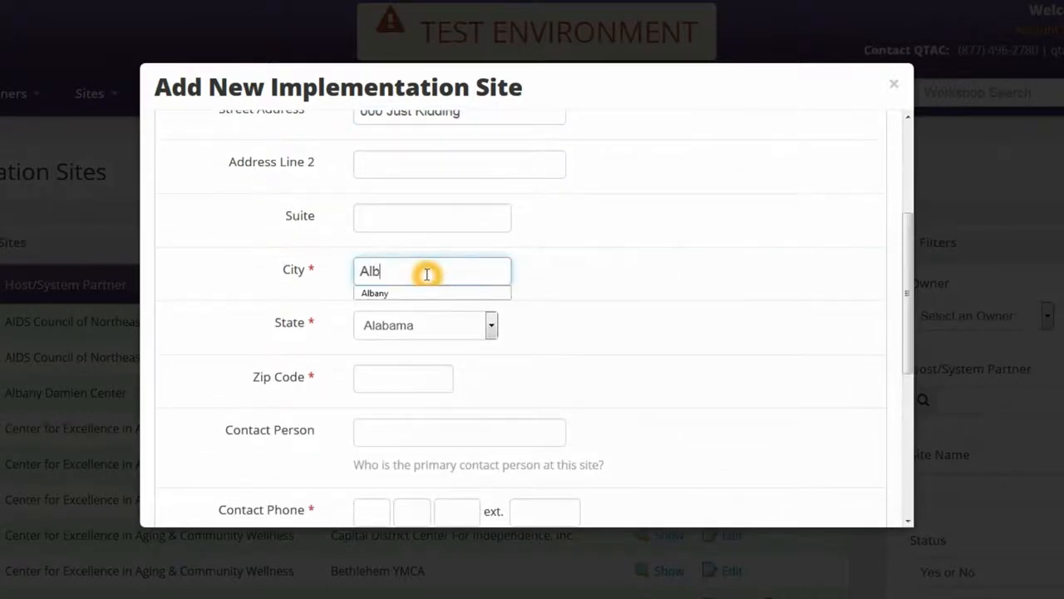
{"action": "type", "text": "any"}
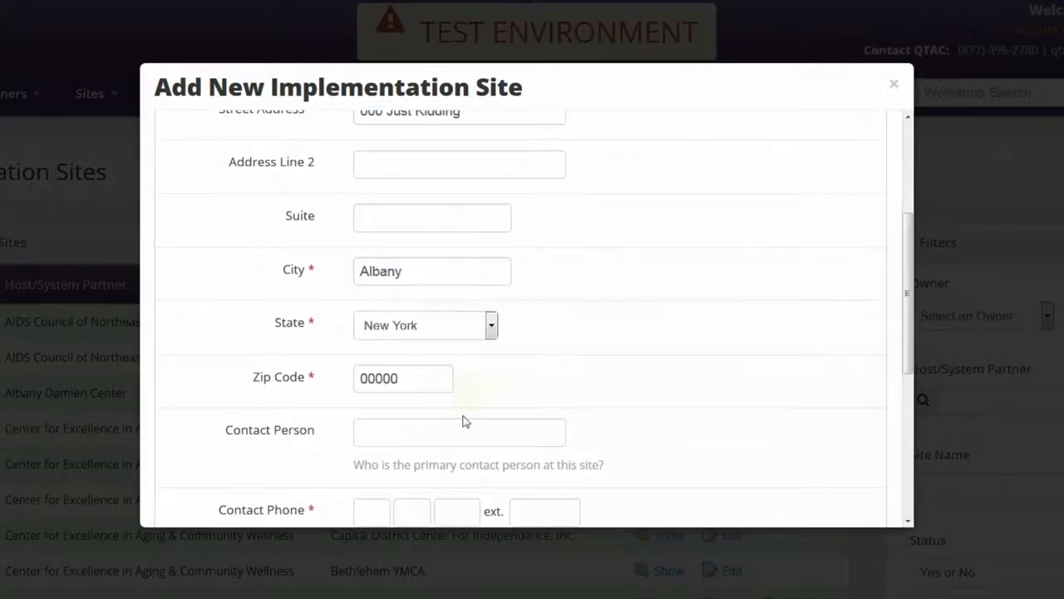
Fill in the site's contact phone number, then save the new implementation site and close its form
{"action": "scroll", "coordinate": [463, 421], "scroll_direction": "down", "scroll_amount": 2}
{"action": "type", "text": "55"}
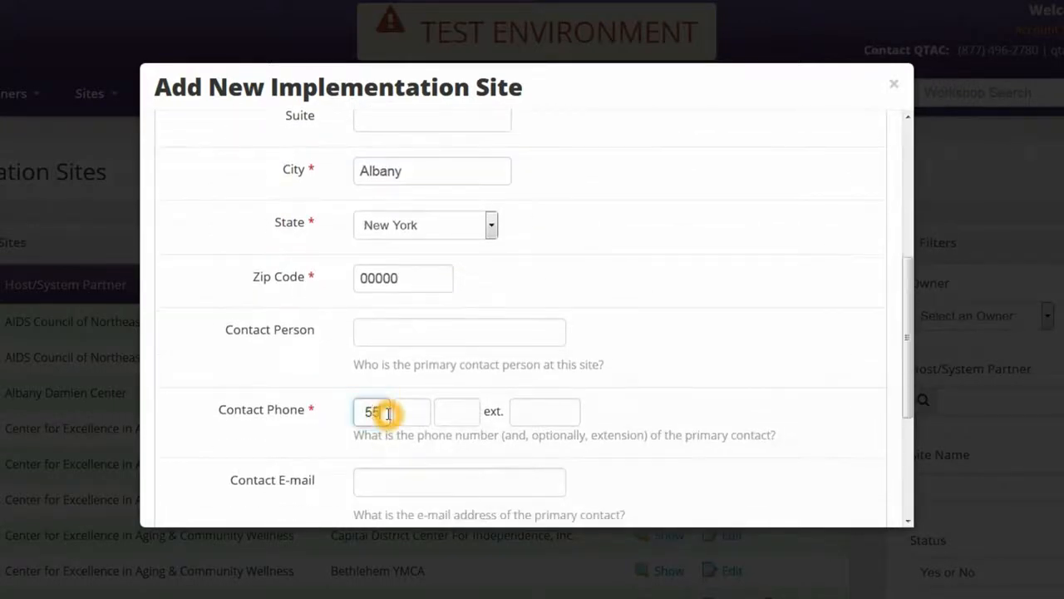
{"action": "type", "text": "5 555 5555"}
{"action": "scroll", "coordinate": [653, 363], "scroll_direction": "down", "scroll_amount": 4}
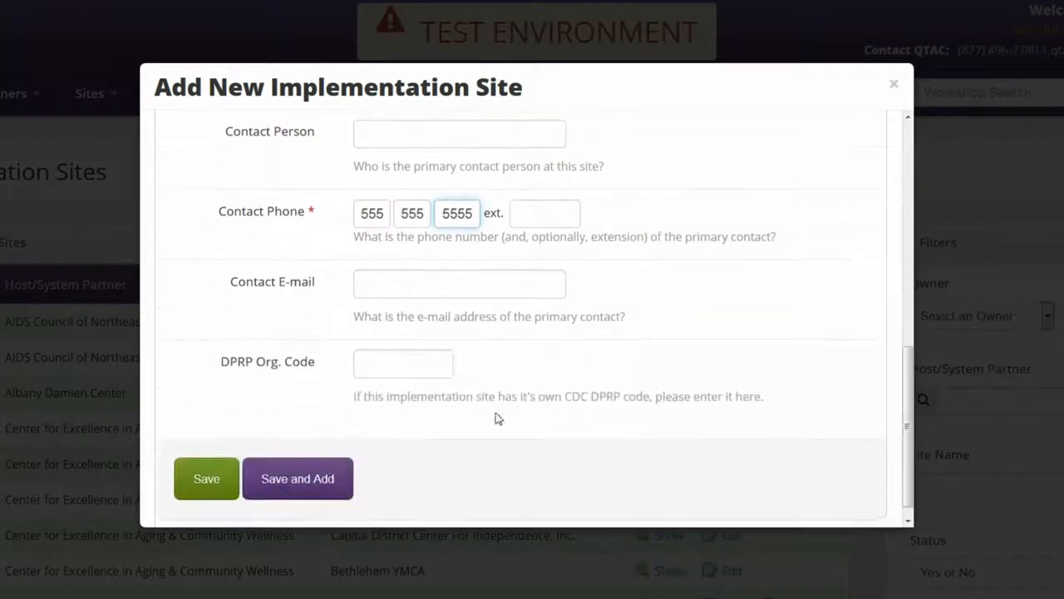
{"action": "left_click", "coordinate": [208, 482]}
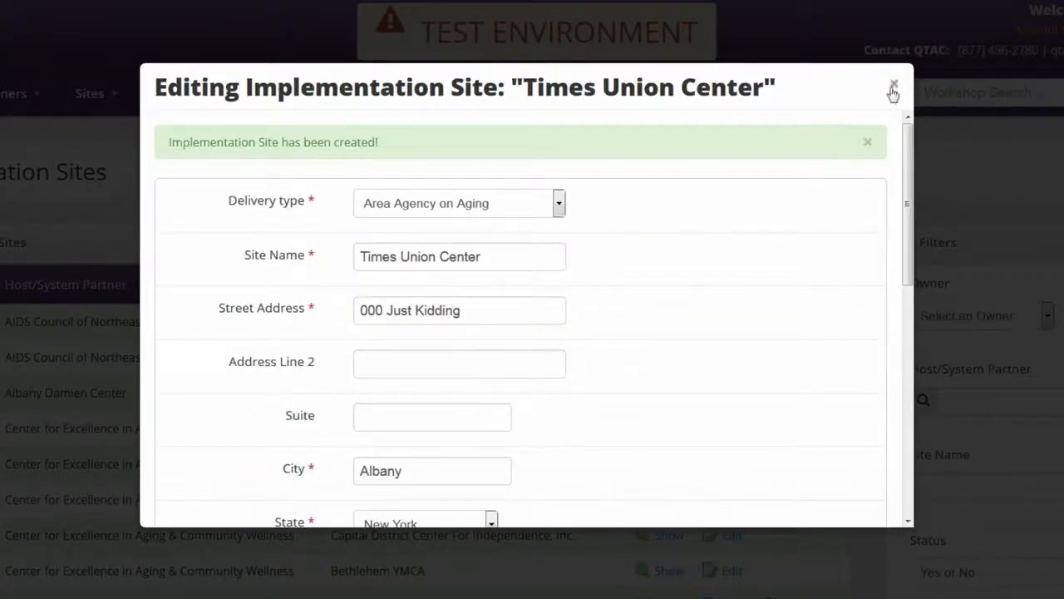
{"action": "left_click", "coordinate": [892, 90]}
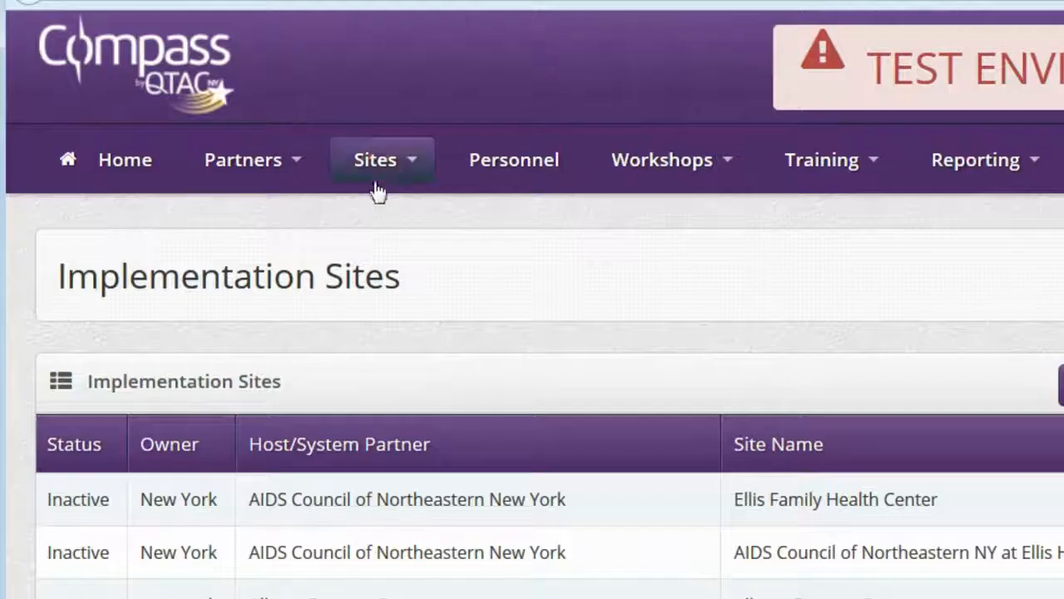
Start a new personnel record and set its owner to New York
{"action": "left_click", "coordinate": [374, 181]}
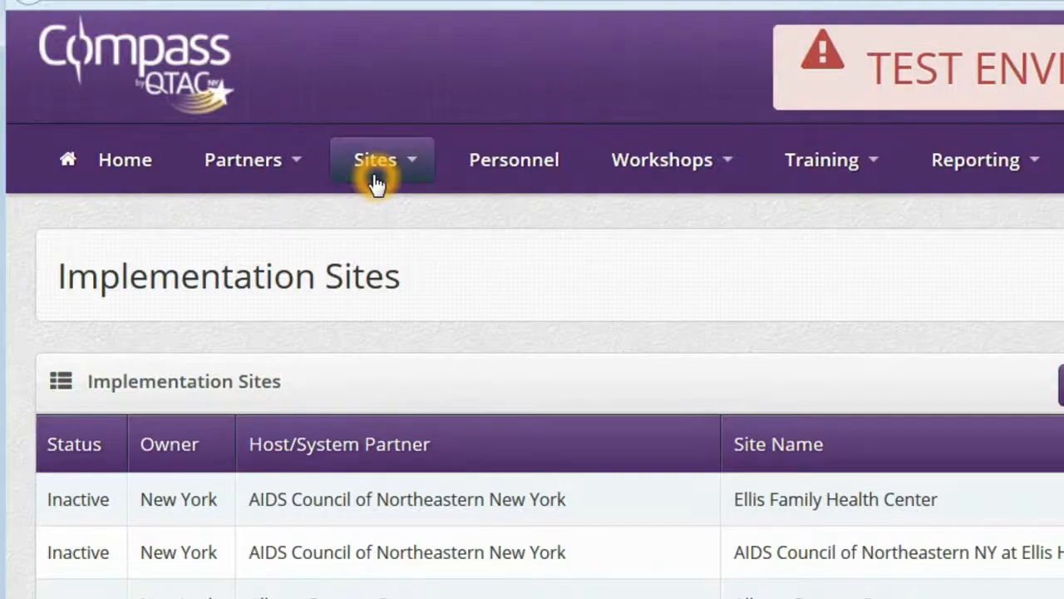
{"action": "left_click", "coordinate": [527, 179]}
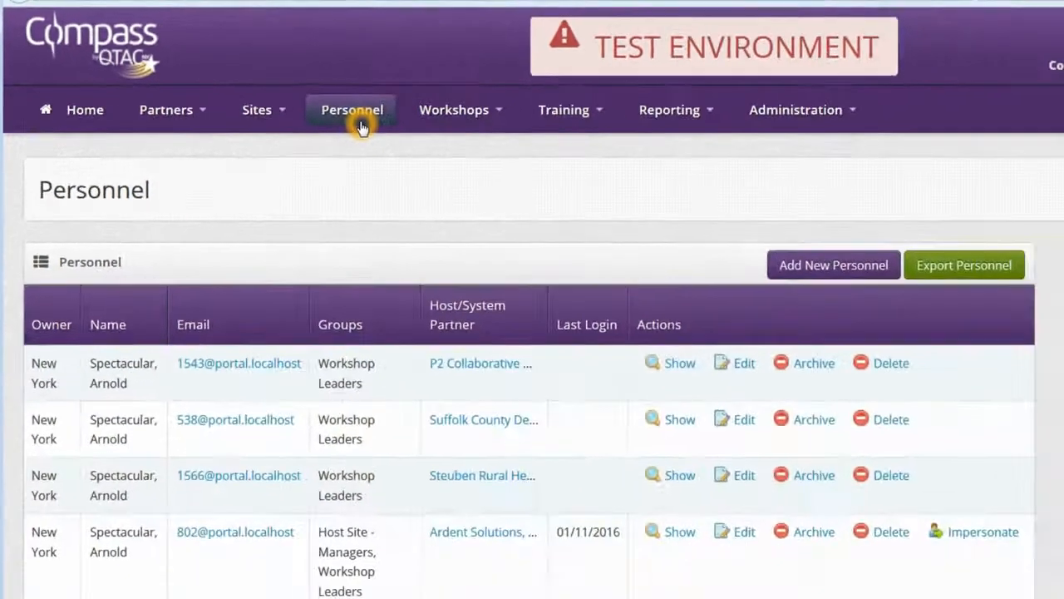
{"action": "left_click", "coordinate": [872, 274]}
{"action": "left_click", "coordinate": [357, 309]}
{"action": "left_click", "coordinate": [321, 351]}
Enter the person's first and last name, assign the Workshop Leaders group, and continue to the following page
{"action": "left_click", "coordinate": [325, 357]}
{"action": "type", "text": "John"}
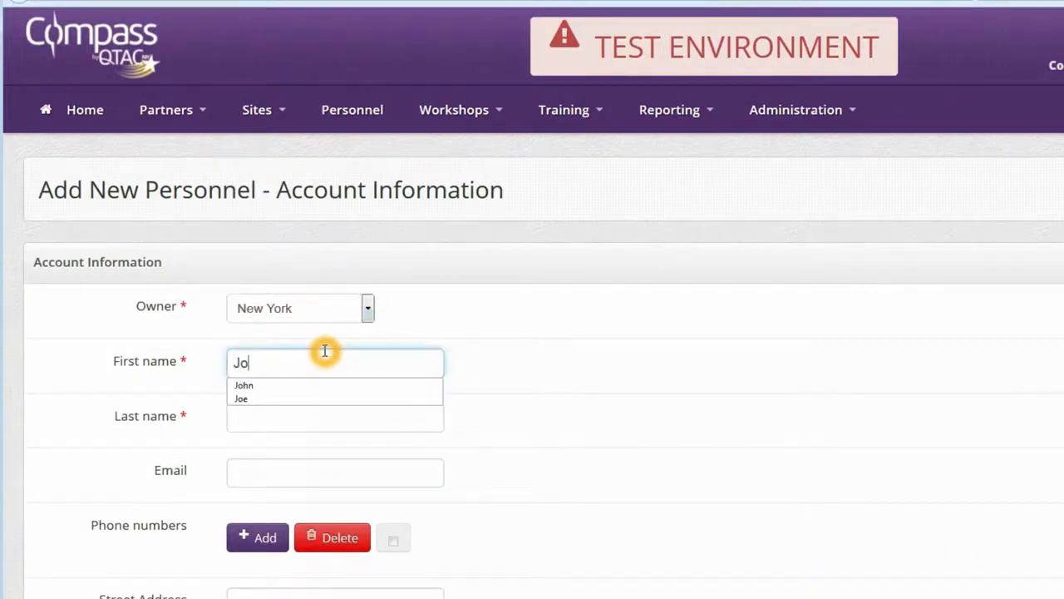
{"action": "key", "text": "Tab"}
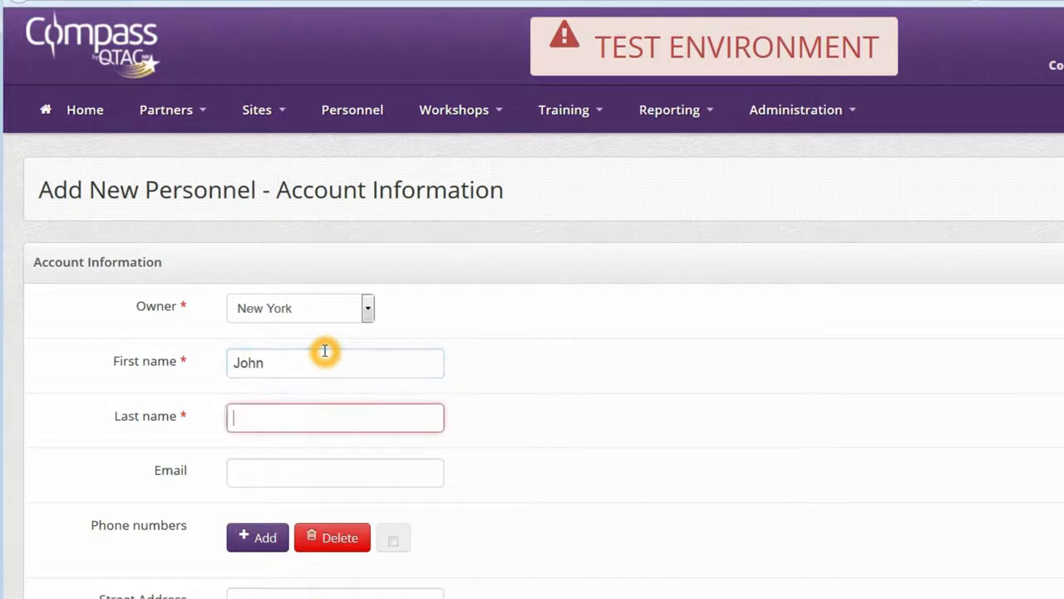
{"action": "left_click", "coordinate": [232, 469]}
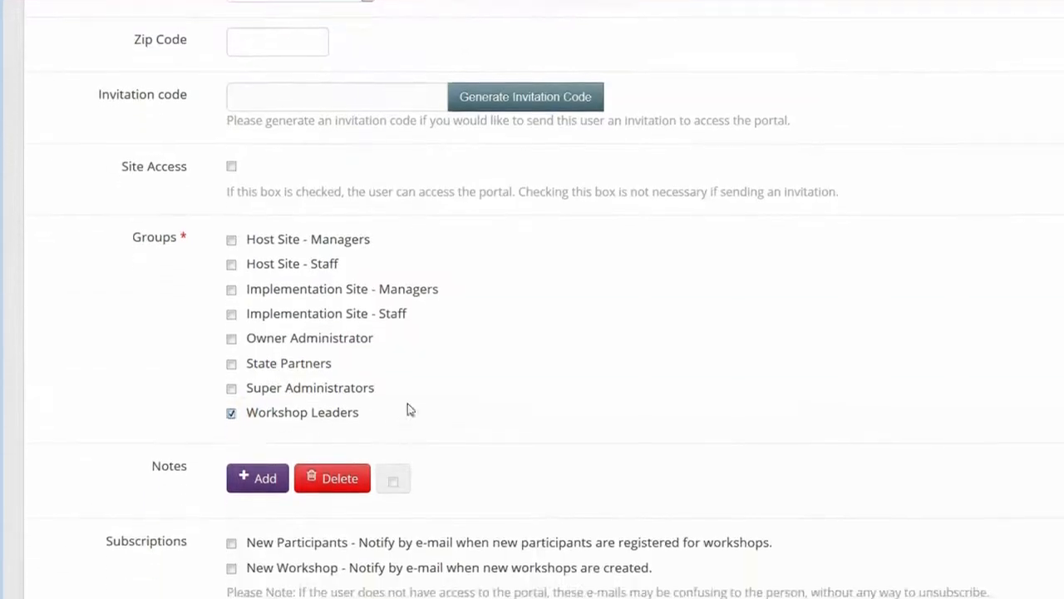
{"action": "scroll", "coordinate": [408, 409], "scroll_direction": "down", "scroll_amount": 3}
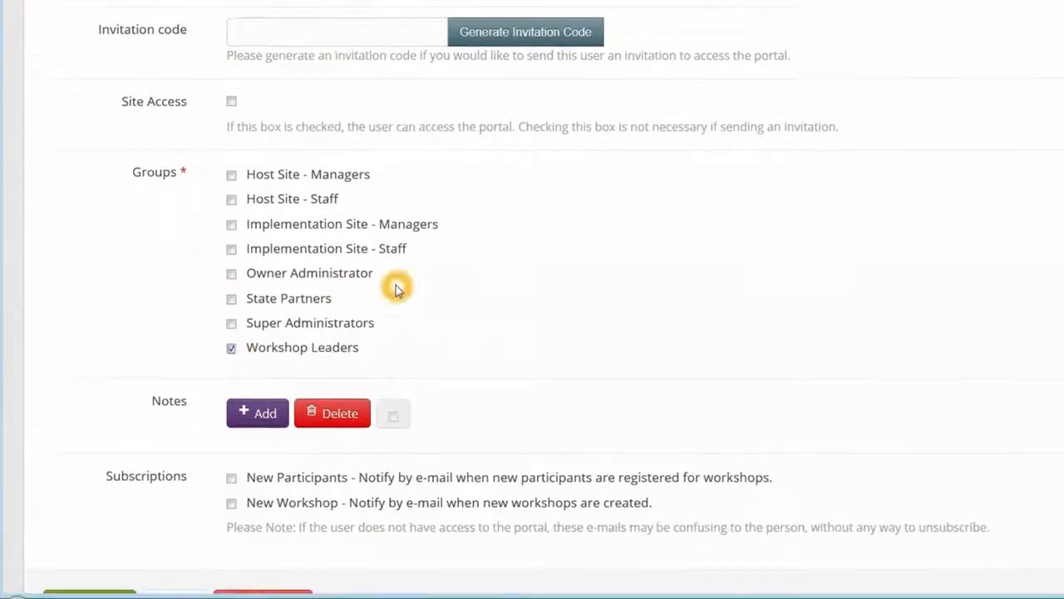
{"action": "left_click", "coordinate": [120, 502]}
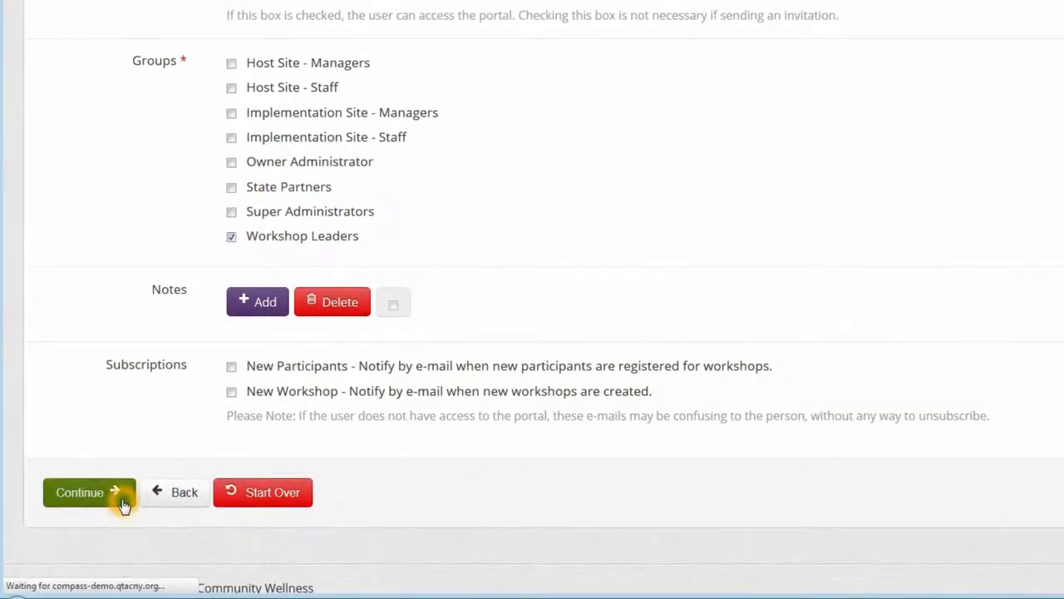
Add a Leader entry under the programs trained with its program and date trained, and finish creating the personnel record
{"action": "left_click", "coordinate": [198, 396]}
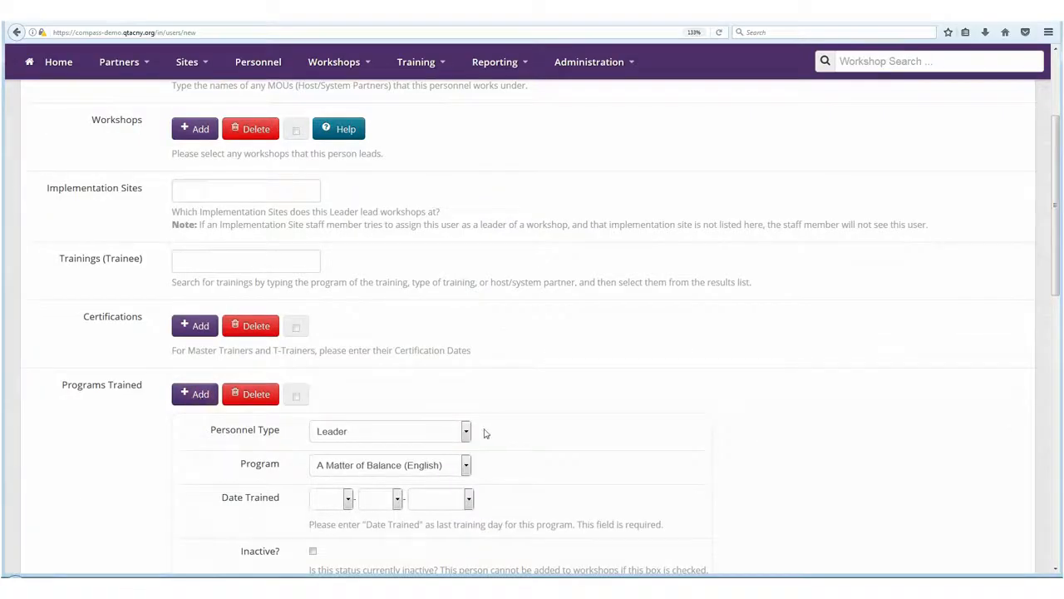
{"action": "scroll", "coordinate": [502, 429], "scroll_direction": "down", "scroll_amount": 2}
{"action": "left_click", "coordinate": [437, 382]}
{"action": "left_click", "coordinate": [391, 265]}
{"action": "left_click", "coordinate": [348, 416]}
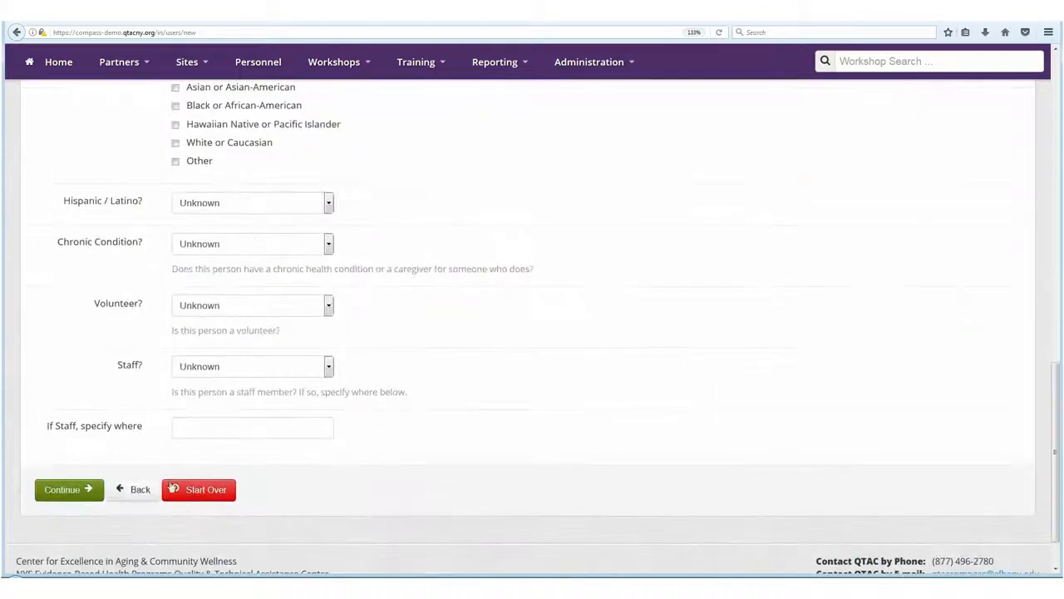
{"action": "left_click", "coordinate": [89, 498]}
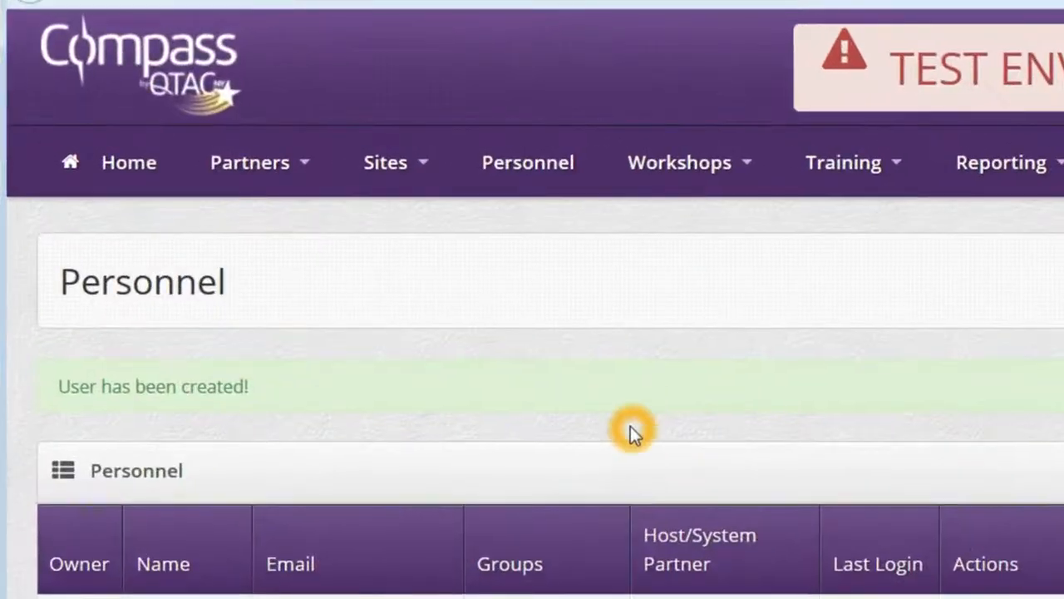
Start a new workshop and set its program to National Diabetes Prevention Program 2015 (English)
{"action": "left_click", "coordinate": [726, 182]}
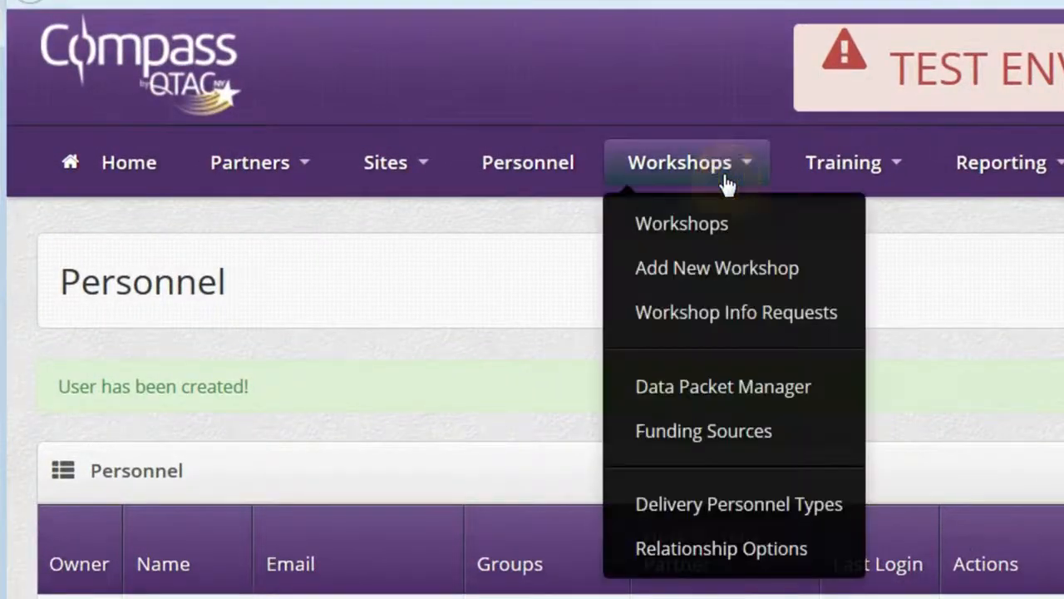
{"action": "left_click", "coordinate": [831, 270]}
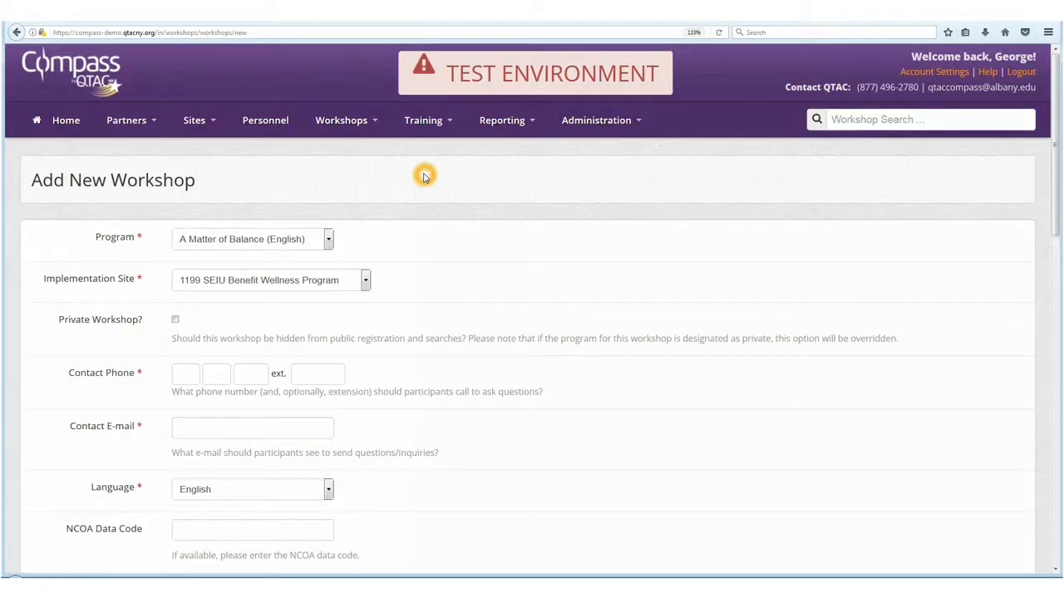
{"action": "left_click", "coordinate": [329, 239]}
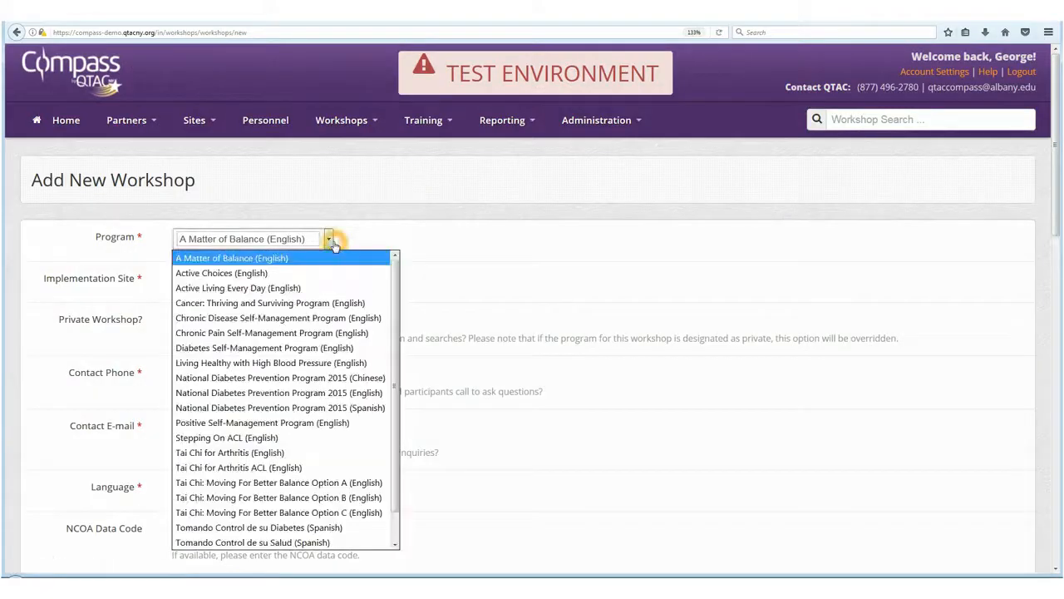
{"action": "left_click", "coordinate": [326, 393]}
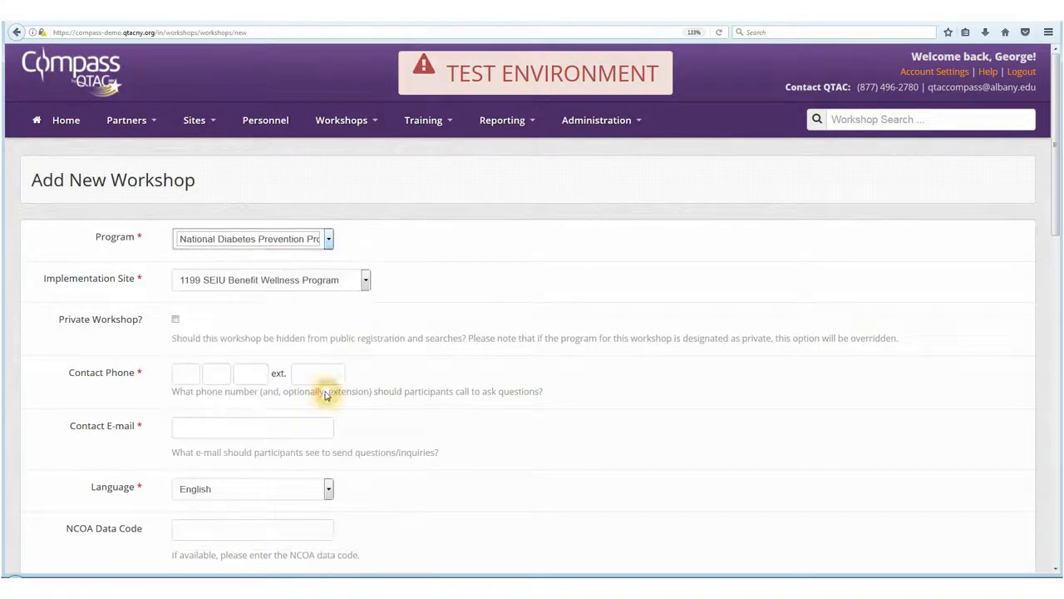
Set the workshop's implementation site to Times Union Center
{"action": "left_click", "coordinate": [365, 280]}
{"action": "left_click_drag", "start_coordinate": [490, 301], "coordinate": [489, 535]}
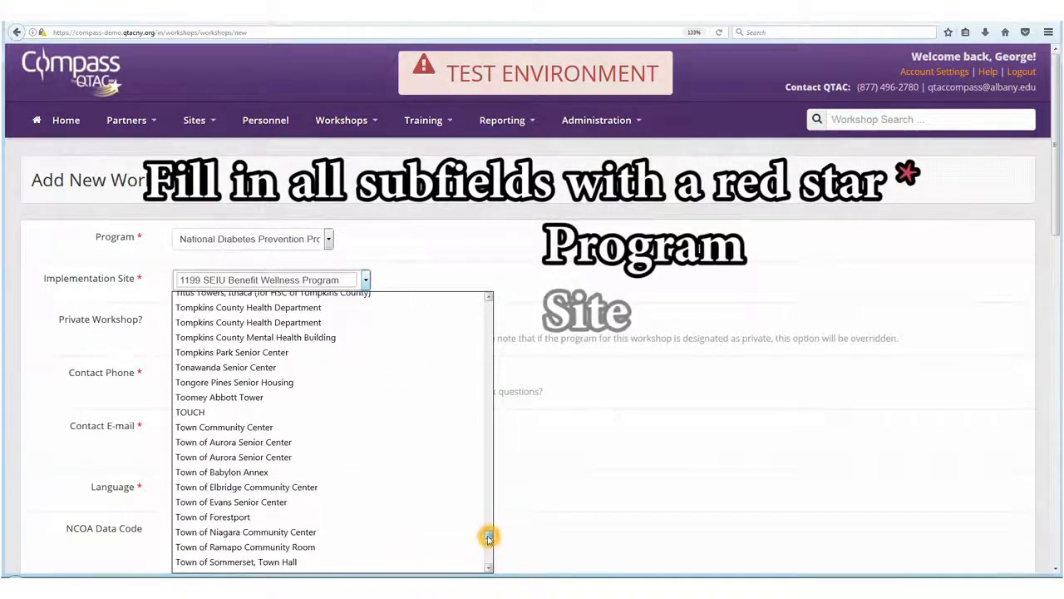
{"action": "scroll", "coordinate": [366, 481], "scroll_direction": "up", "scroll_amount": 3}
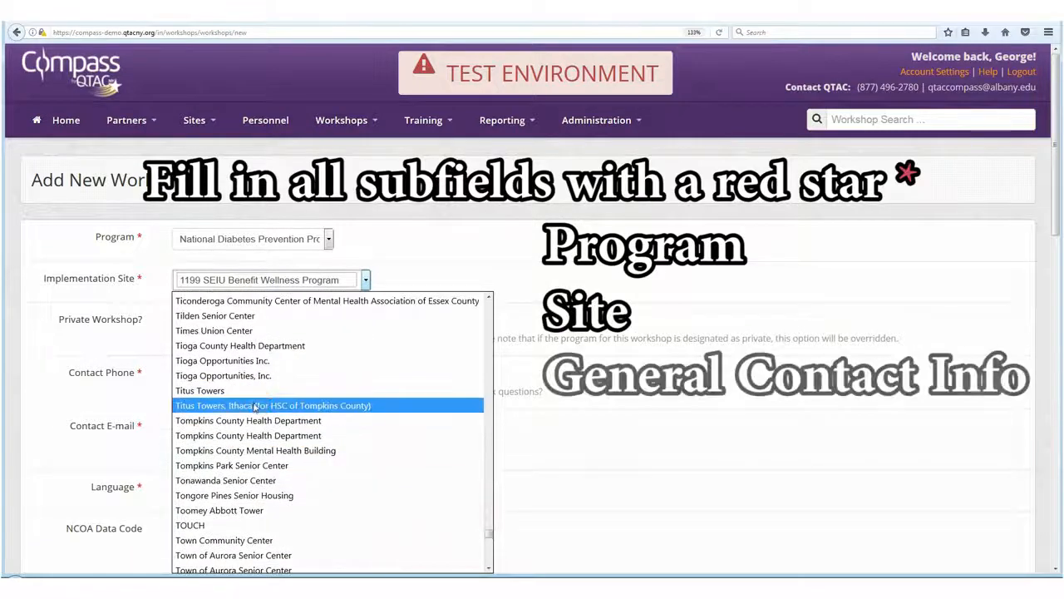
{"action": "left_click", "coordinate": [242, 330]}
Fill in the workshop's contact phone number and contact e-mail address
{"action": "left_click", "coordinate": [182, 374]}
{"action": "type", "text": "55555"}
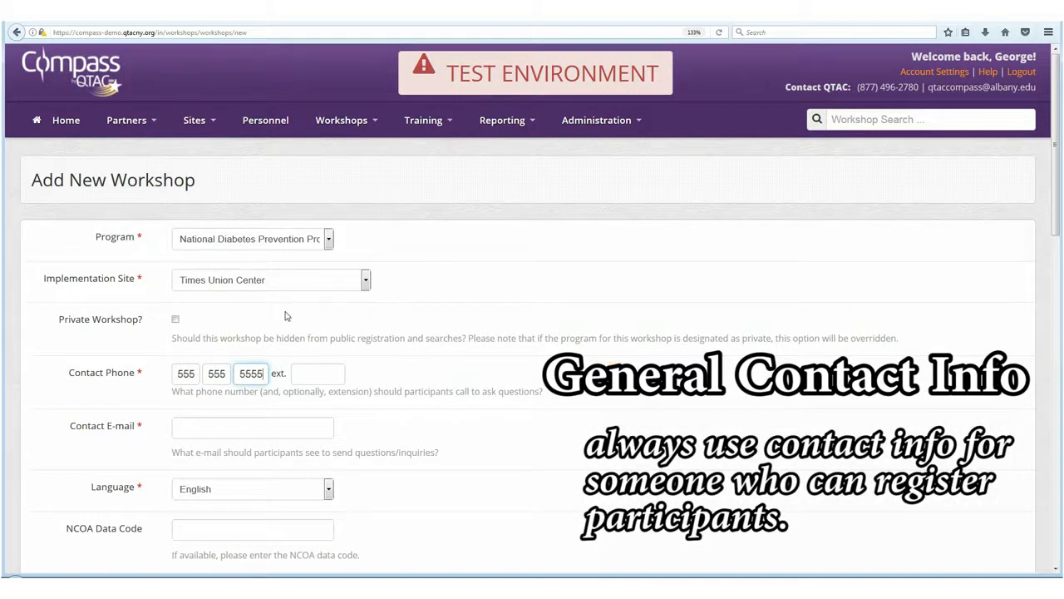
{"action": "left_click", "coordinate": [197, 430]}
{"action": "type", "text": "tim"}
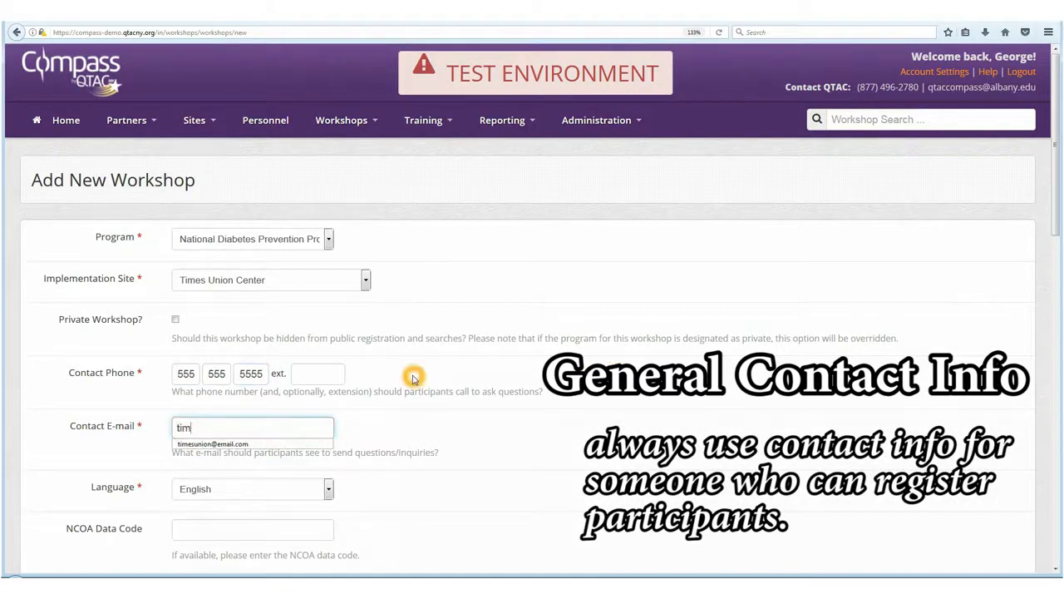
{"action": "key", "text": "Down"}
{"action": "key", "text": "Return"}
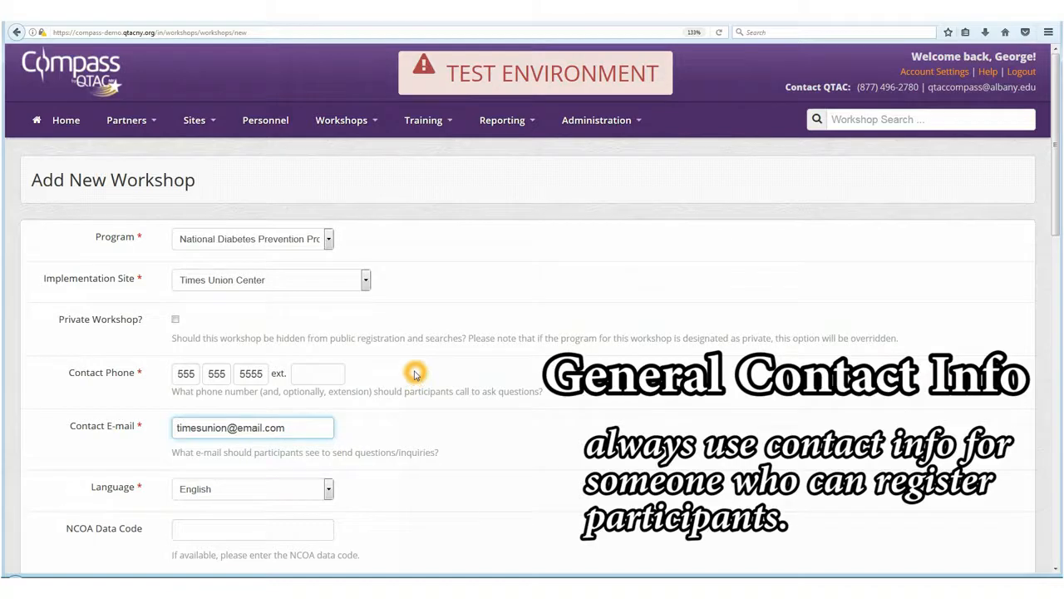
Enter the workshop description "Workshop for ages 60 & up."
{"action": "scroll", "coordinate": [415, 374], "scroll_direction": "down", "scroll_amount": 5}
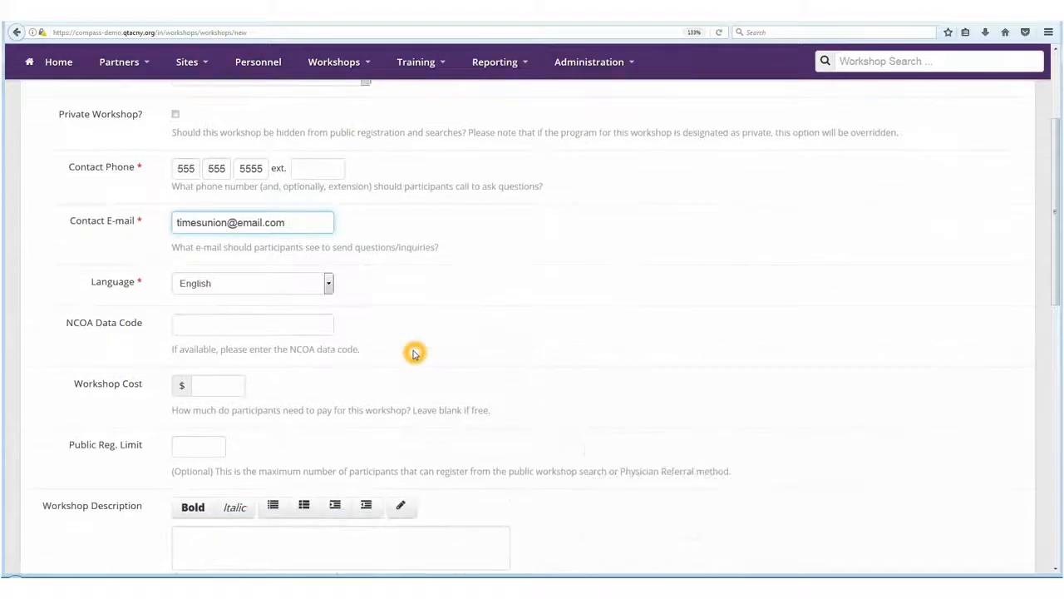
{"action": "scroll", "coordinate": [415, 354], "scroll_direction": "down", "scroll_amount": 4}
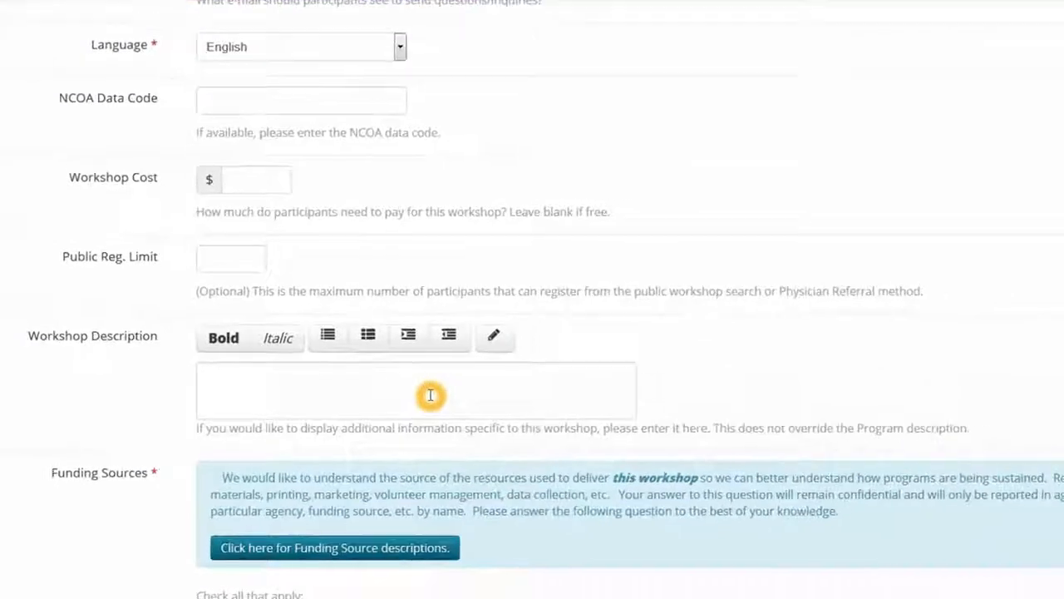
{"action": "left_click", "coordinate": [352, 385]}
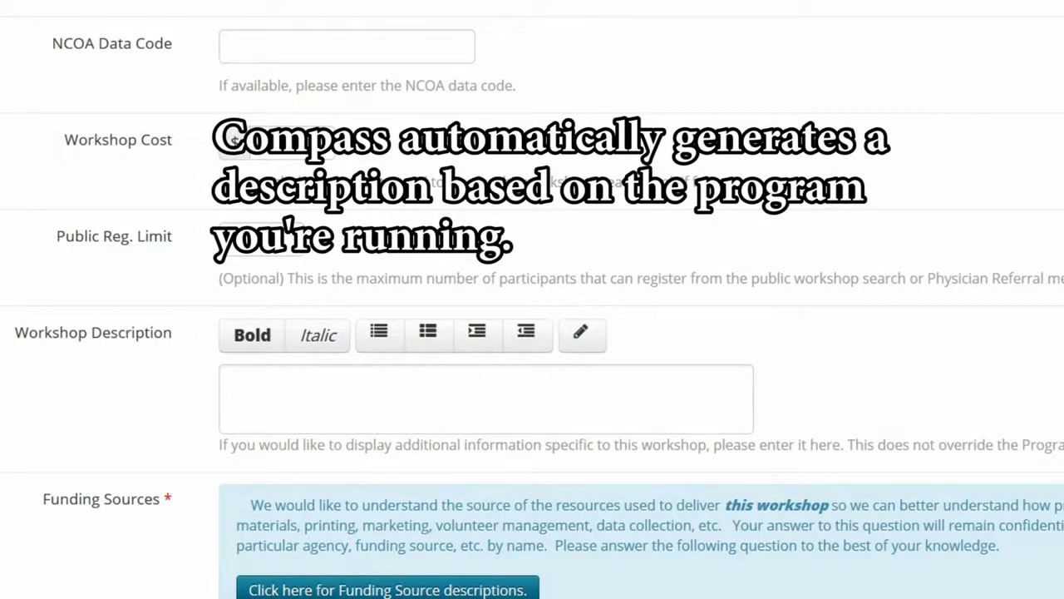
{"action": "type", "text": "Workshop for ages 60 & up"}
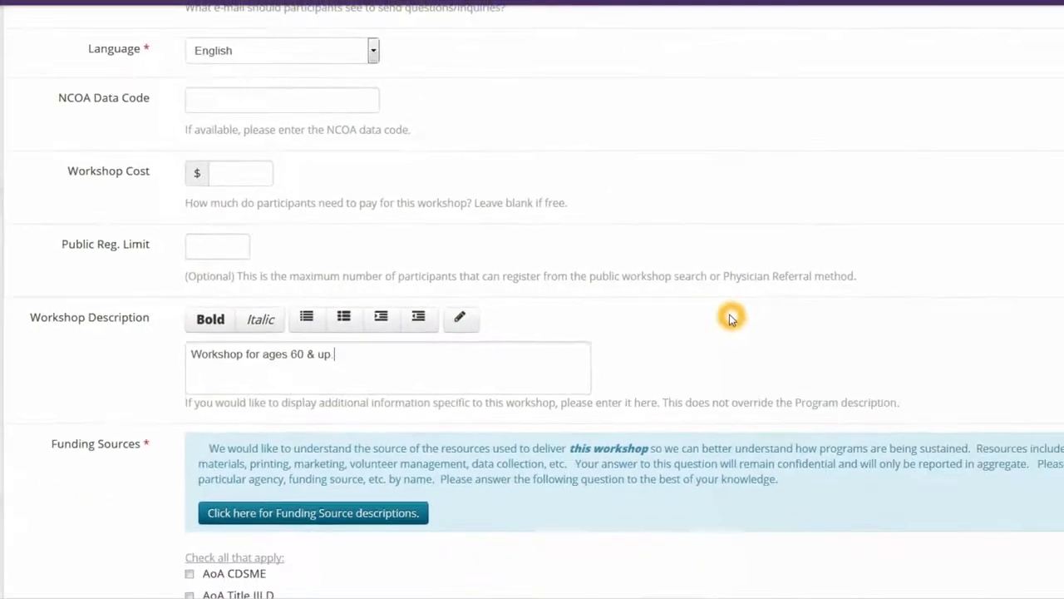
Select Other as the workshop's funding source and enter the funding description "General budget funds."
{"action": "scroll", "coordinate": [732, 319], "scroll_direction": "down", "scroll_amount": 5}
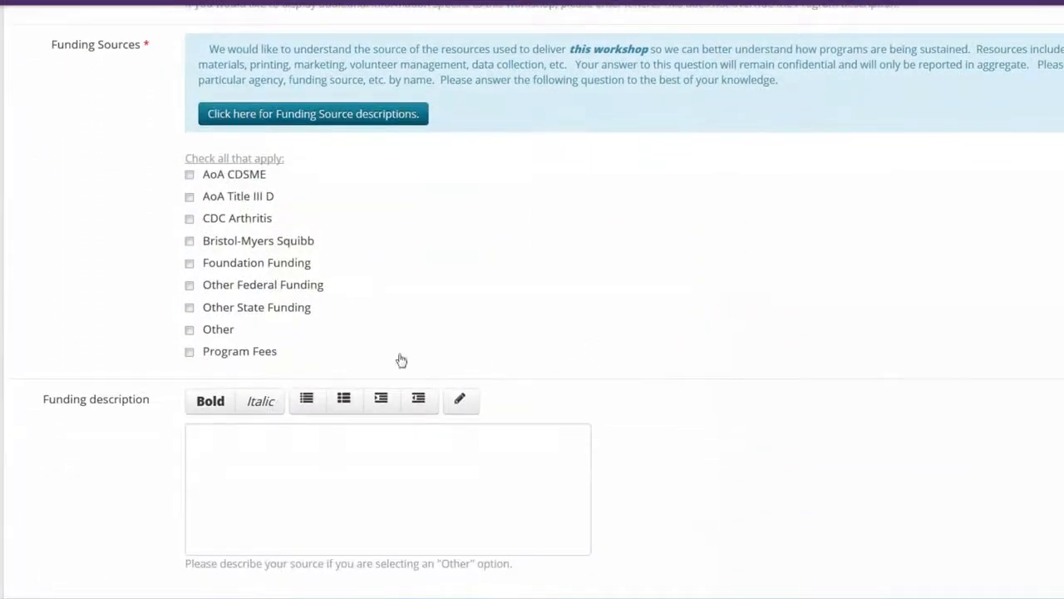
{"action": "left_click", "coordinate": [312, 451]}
{"action": "type", "text": "General budget funds."}
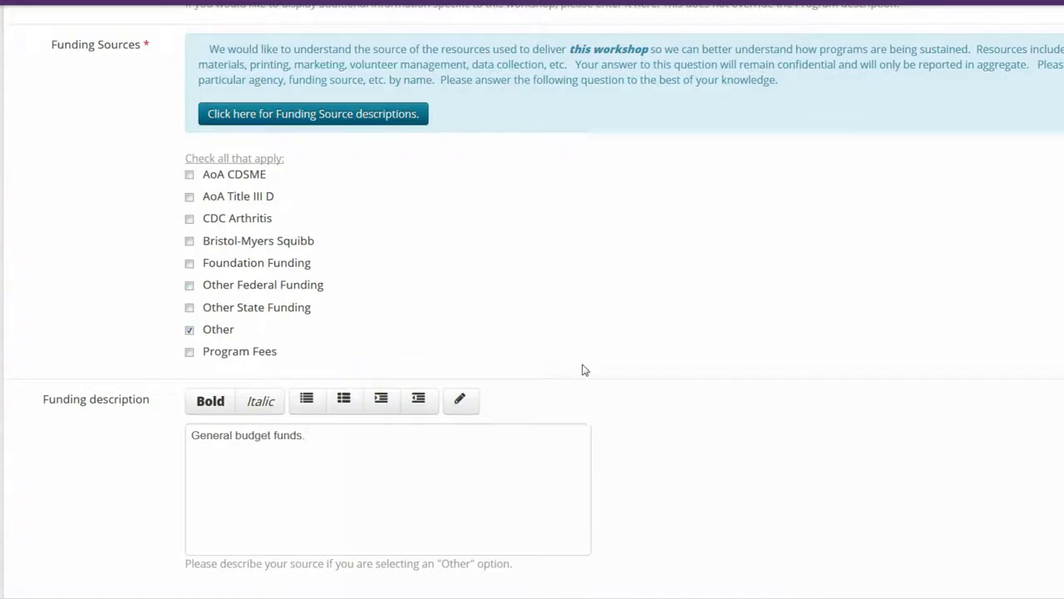
Turn the Private Workshop option on and back off
{"action": "scroll", "coordinate": [586, 367], "scroll_direction": "up", "scroll_amount": 8}
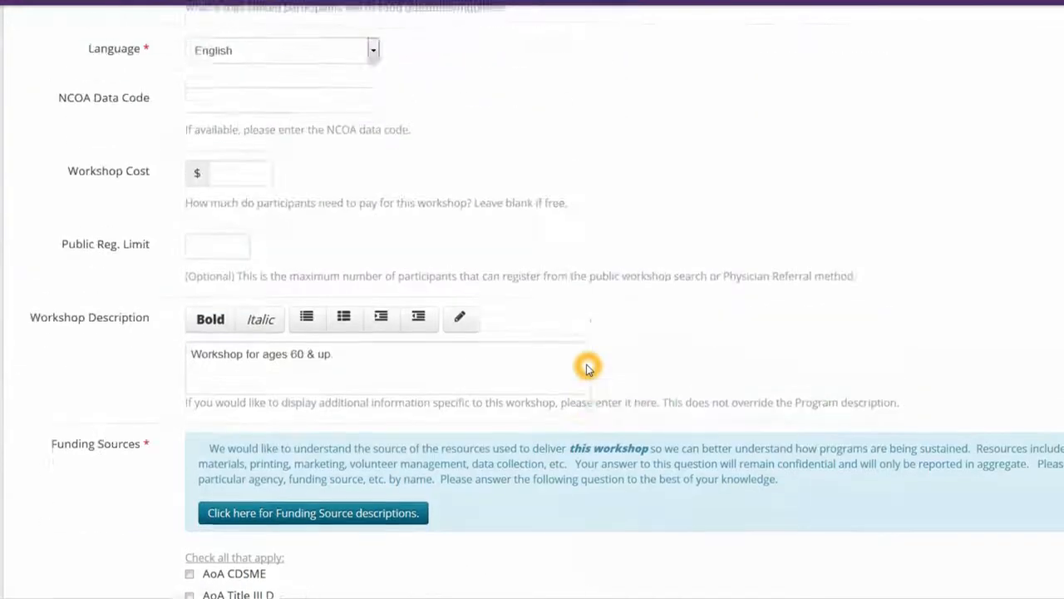
{"action": "scroll", "coordinate": [592, 367], "scroll_direction": "up", "scroll_amount": 2}
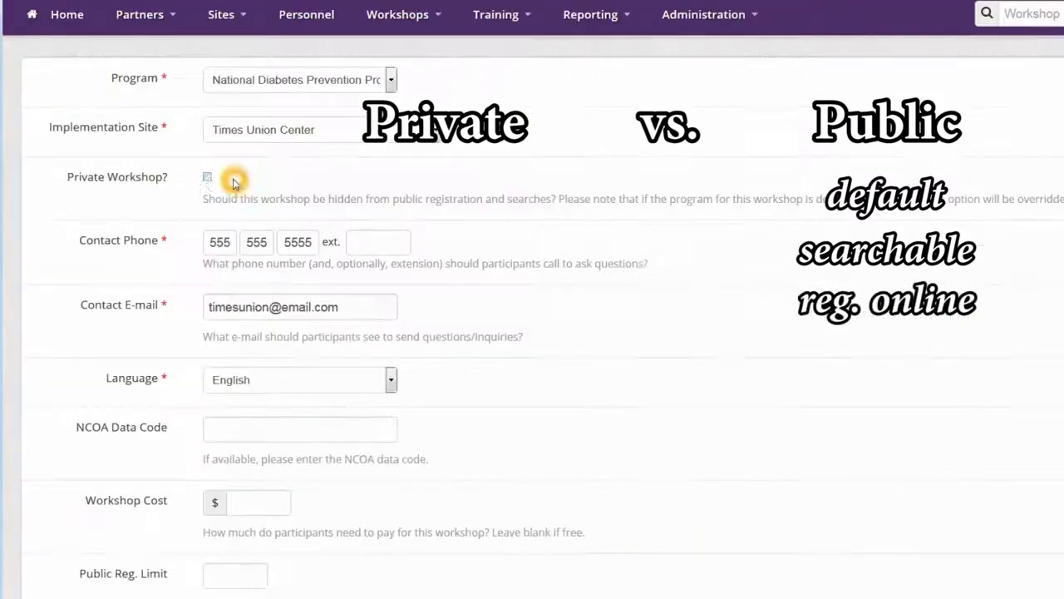
{"action": "left_click", "coordinate": [207, 177]}
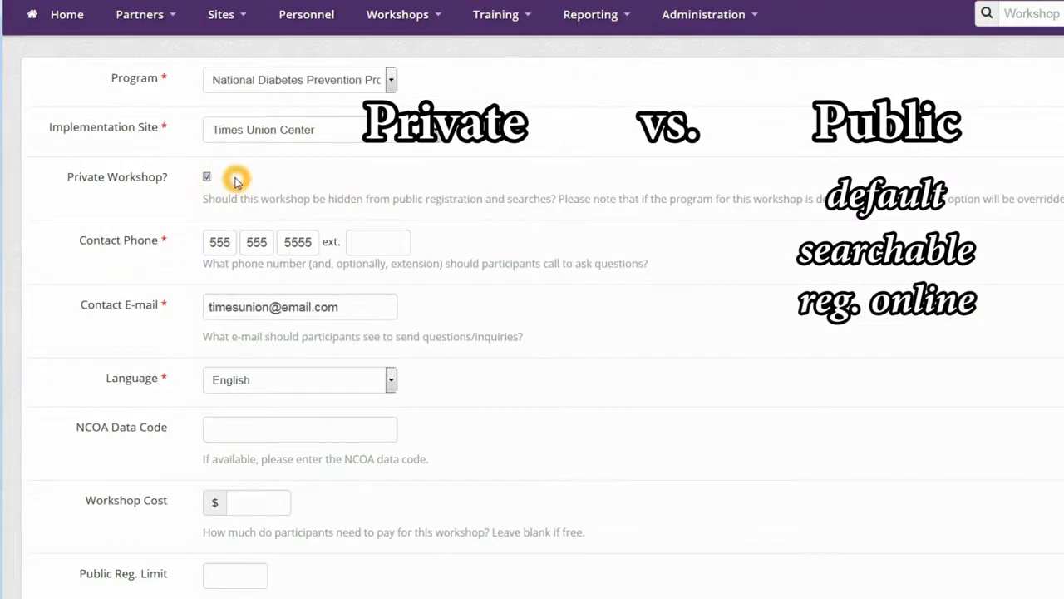
{"action": "left_click", "coordinate": [207, 177]}
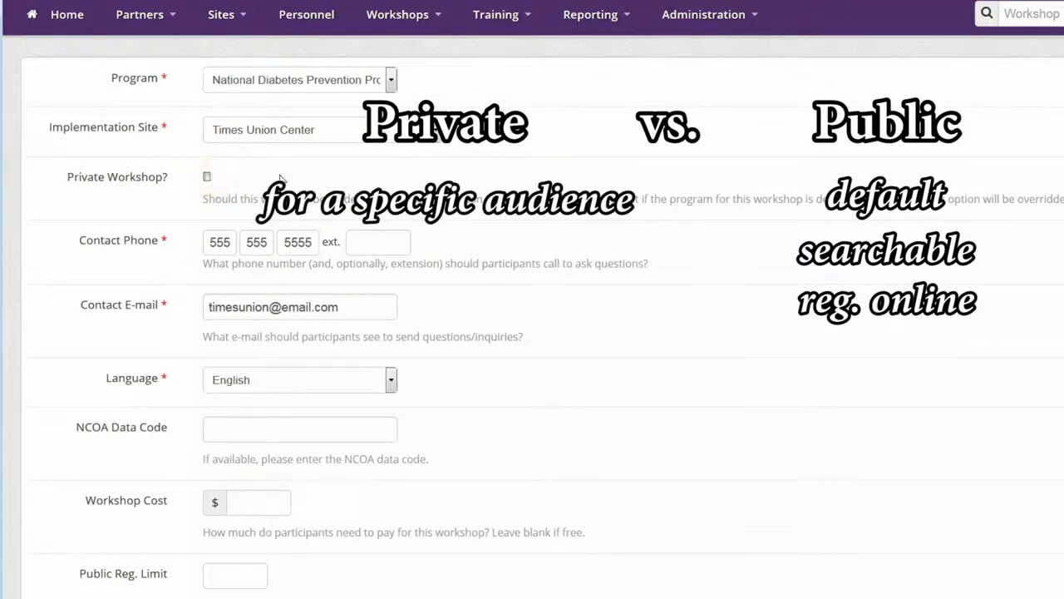
Submit the general workshop details and continue to the leaders and start date page
{"action": "scroll", "coordinate": [281, 177], "scroll_direction": "down", "scroll_amount": 4}
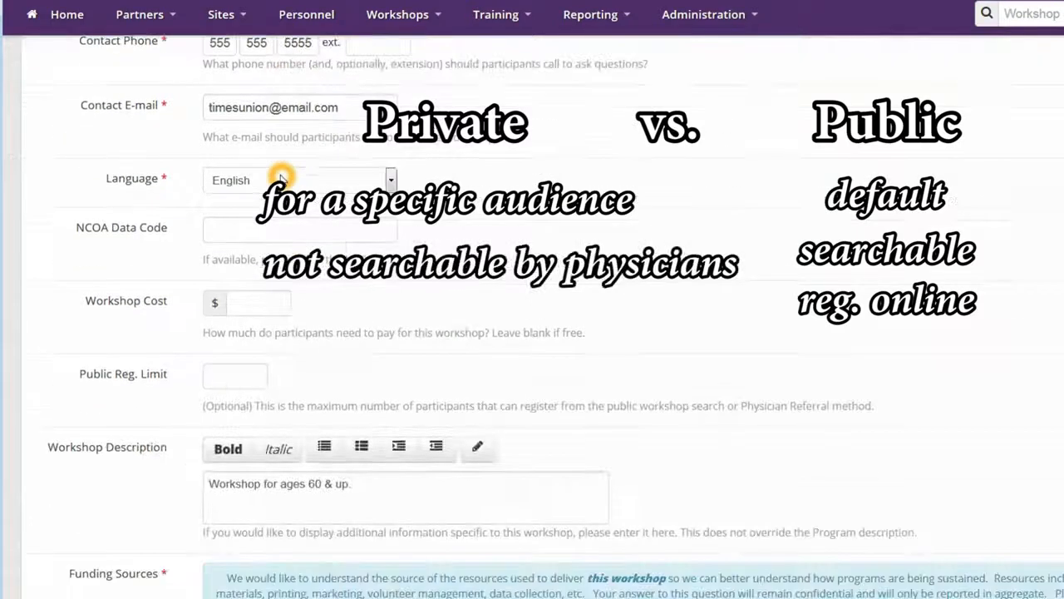
{"action": "scroll", "coordinate": [281, 177], "scroll_direction": "down", "scroll_amount": 7}
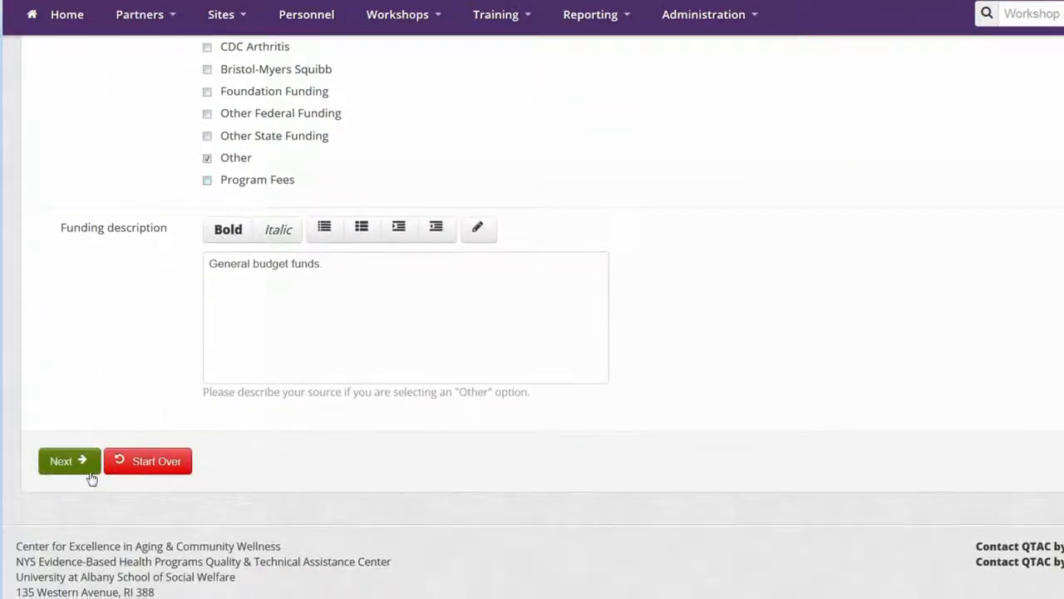
{"action": "left_click", "coordinate": [66, 461]}
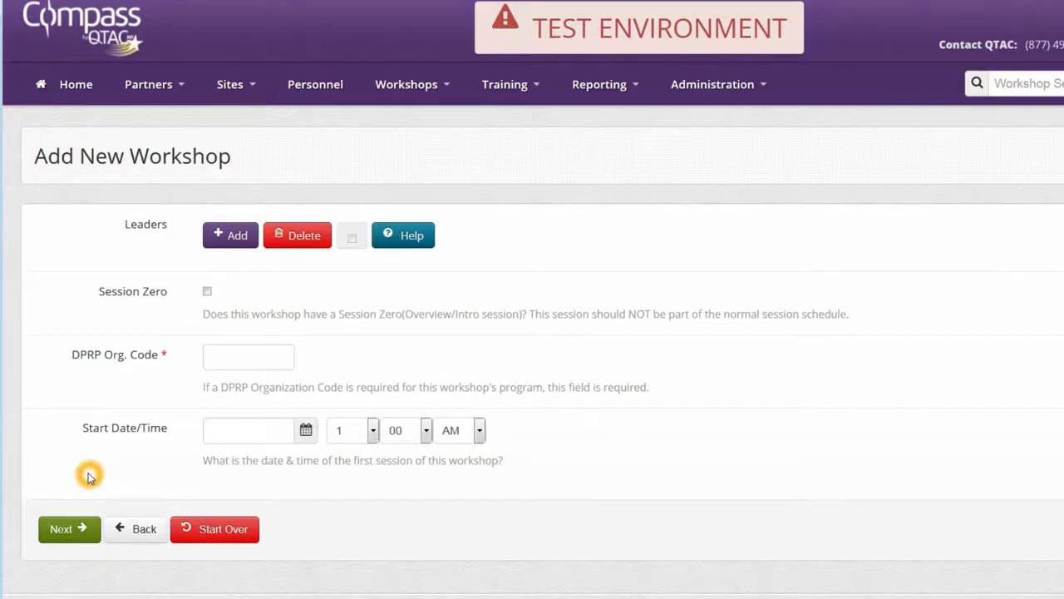
Add the workshop leader by name and fill in the DPRP organization code
{"action": "left_click", "coordinate": [252, 242]}
{"action": "type", "text": "john doe"}
{"action": "left_click", "coordinate": [268, 339]}
{"action": "left_click", "coordinate": [251, 400]}
{"action": "type", "text": "9999999"}
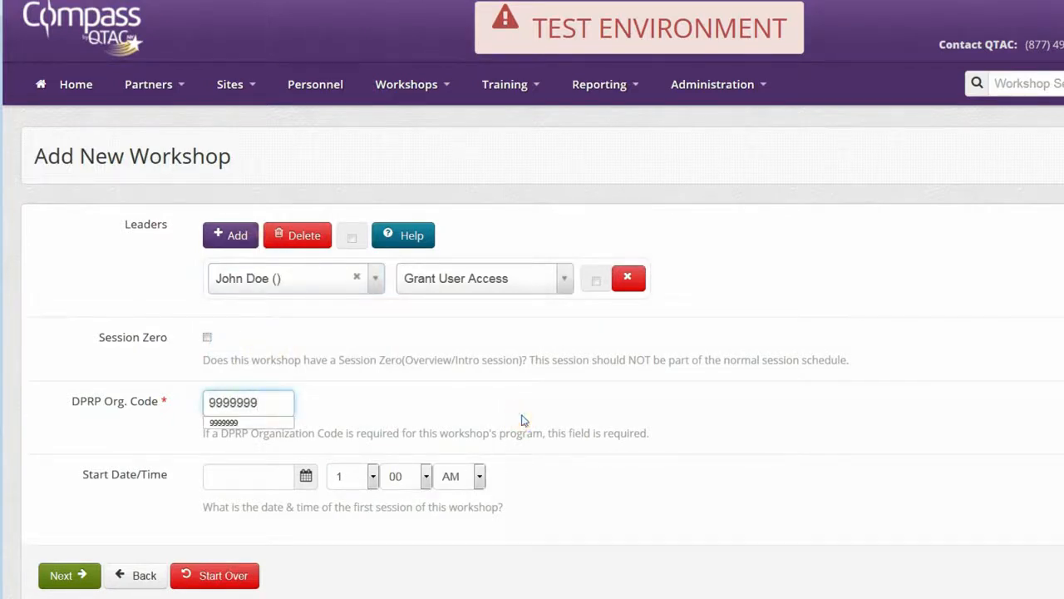
Set the first session to 3/10/2017 at 1:00 PM and continue to the suggested schedule
{"action": "left_click", "coordinate": [305, 477]}
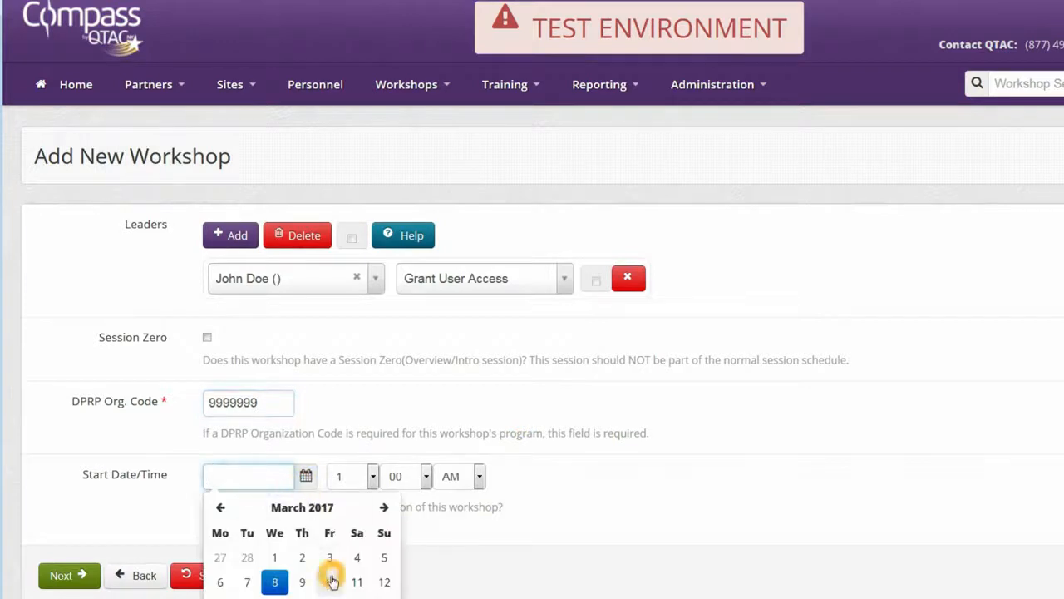
{"action": "left_click", "coordinate": [332, 575]}
{"action": "left_click", "coordinate": [466, 481]}
{"action": "left_click", "coordinate": [447, 517]}
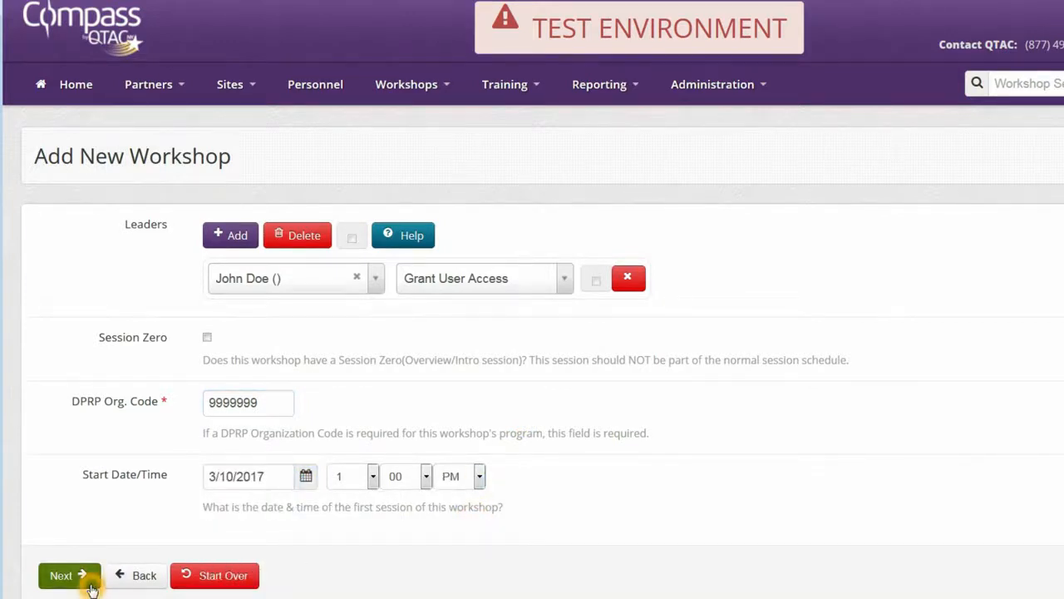
{"action": "left_click", "coordinate": [91, 588]}
Review the suggested session schedule through session 24 and accept it to create the workshop
{"action": "scroll", "coordinate": [462, 398], "scroll_direction": "down", "scroll_amount": 2}
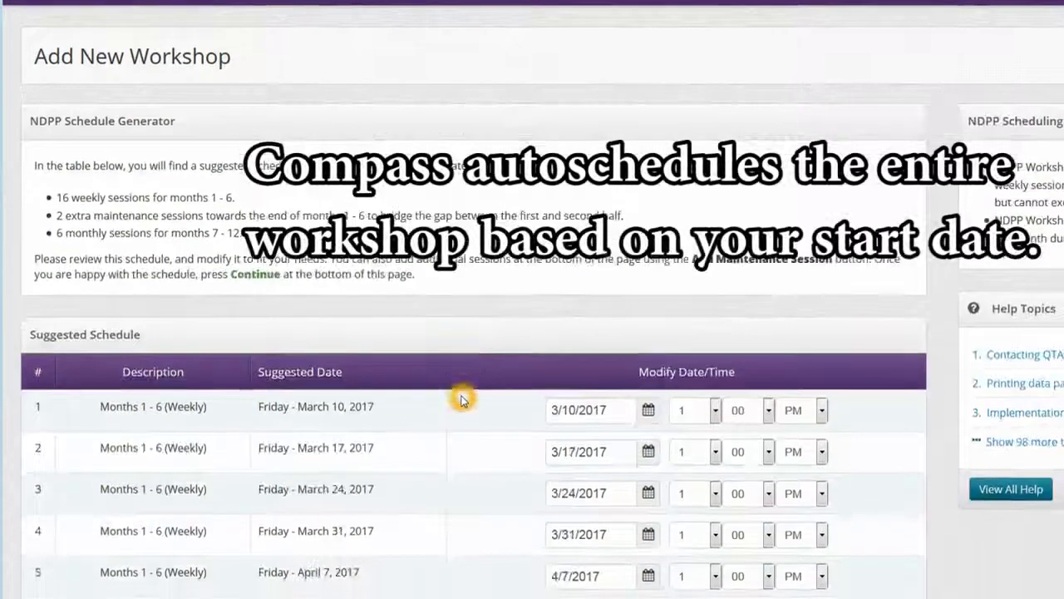
{"action": "scroll", "coordinate": [462, 399], "scroll_direction": "down", "scroll_amount": 4}
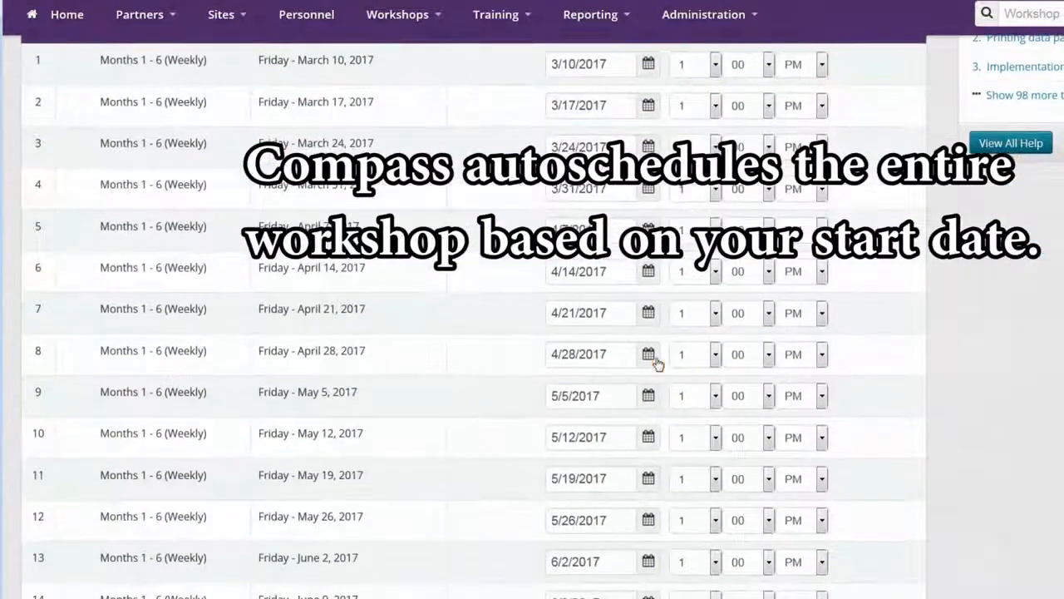
{"action": "left_click", "coordinate": [654, 357]}
{"action": "scroll", "coordinate": [486, 366], "scroll_direction": "down", "scroll_amount": 7}
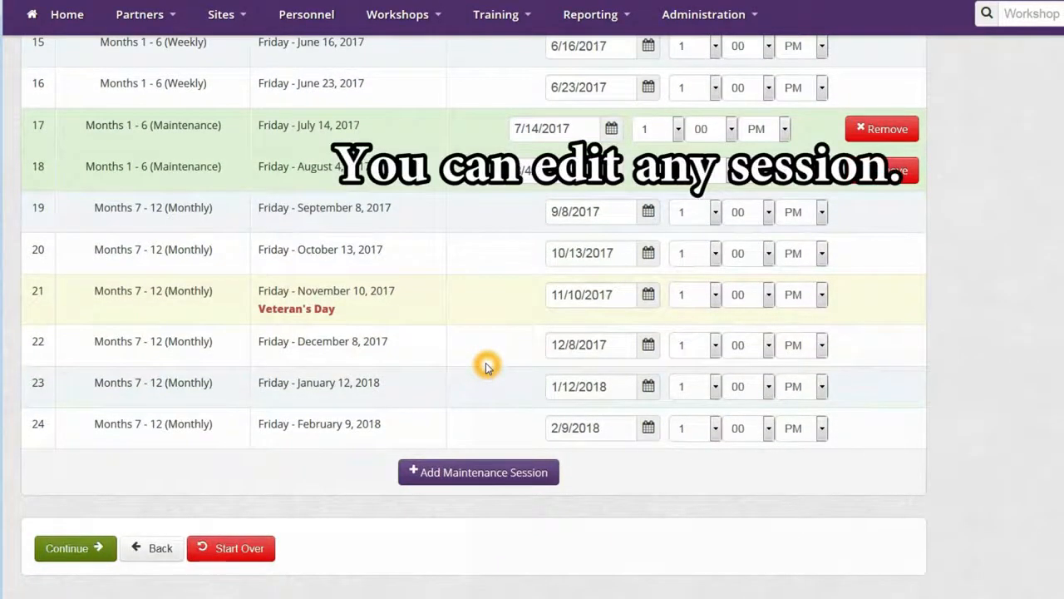
{"action": "scroll", "coordinate": [486, 366], "scroll_direction": "down", "scroll_amount": 1}
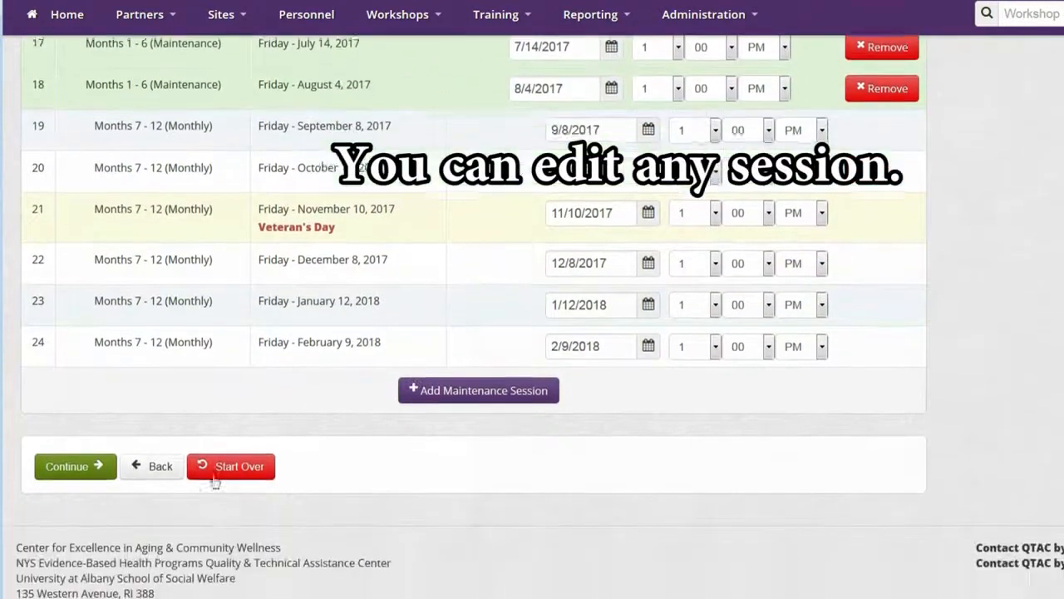
{"action": "left_click", "coordinate": [74, 464]}
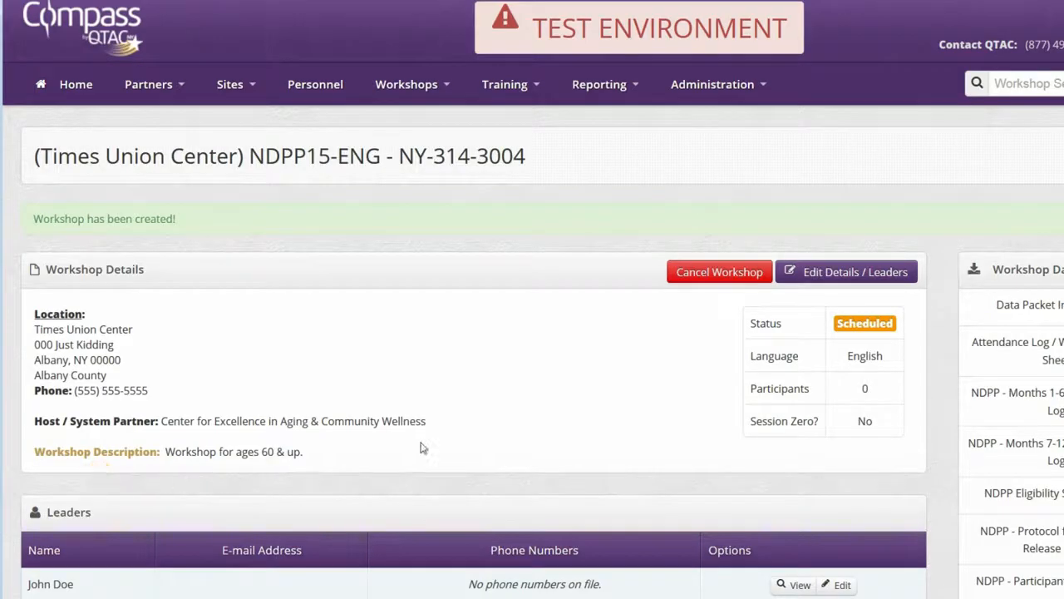
{"action": "left_click", "coordinate": [540, 158]}
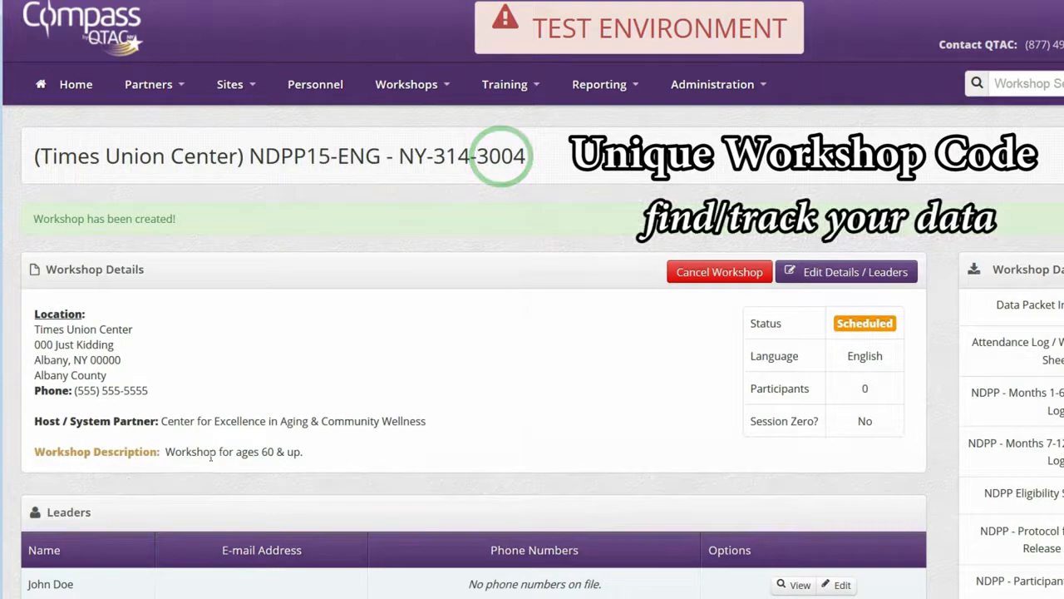
{"action": "left_click", "coordinate": [590, 405]}
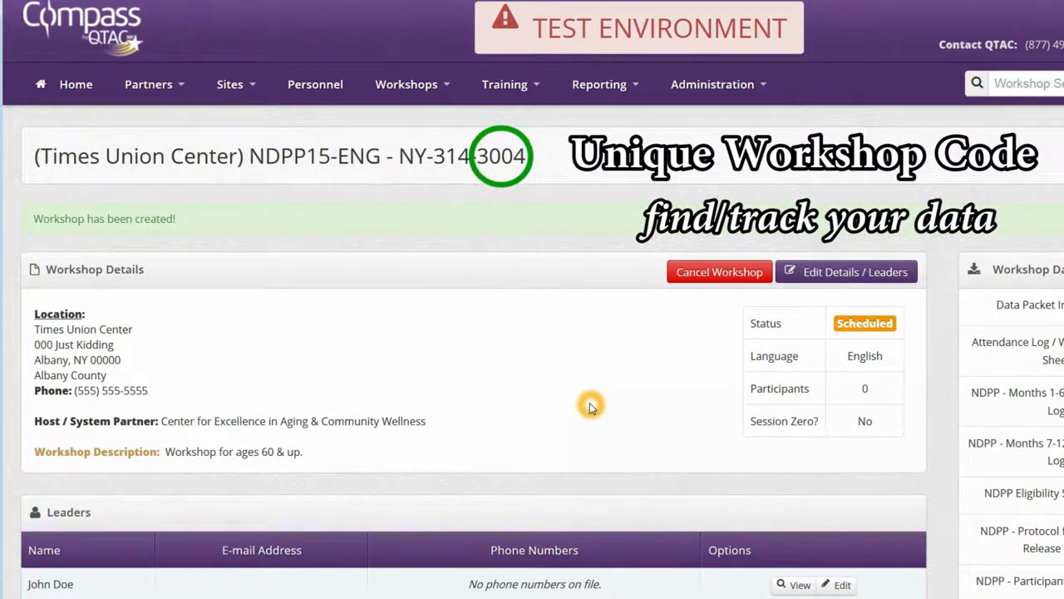